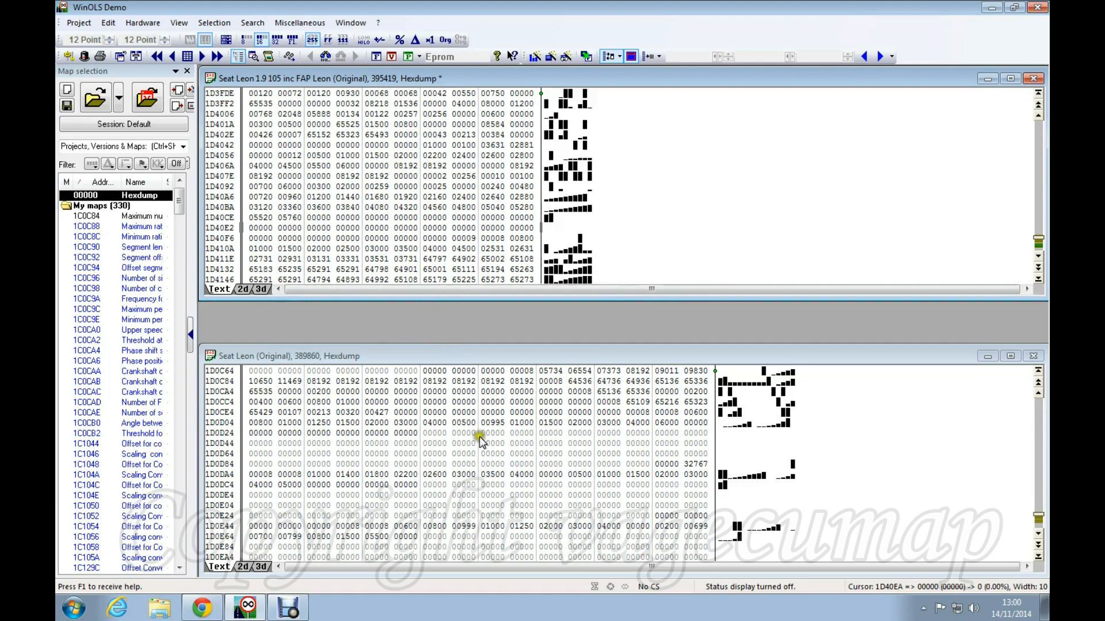
- Widen the Seat Leon 1.9 105 inc FAP Leon hexdump to 16 columns
left_click(369, 176)
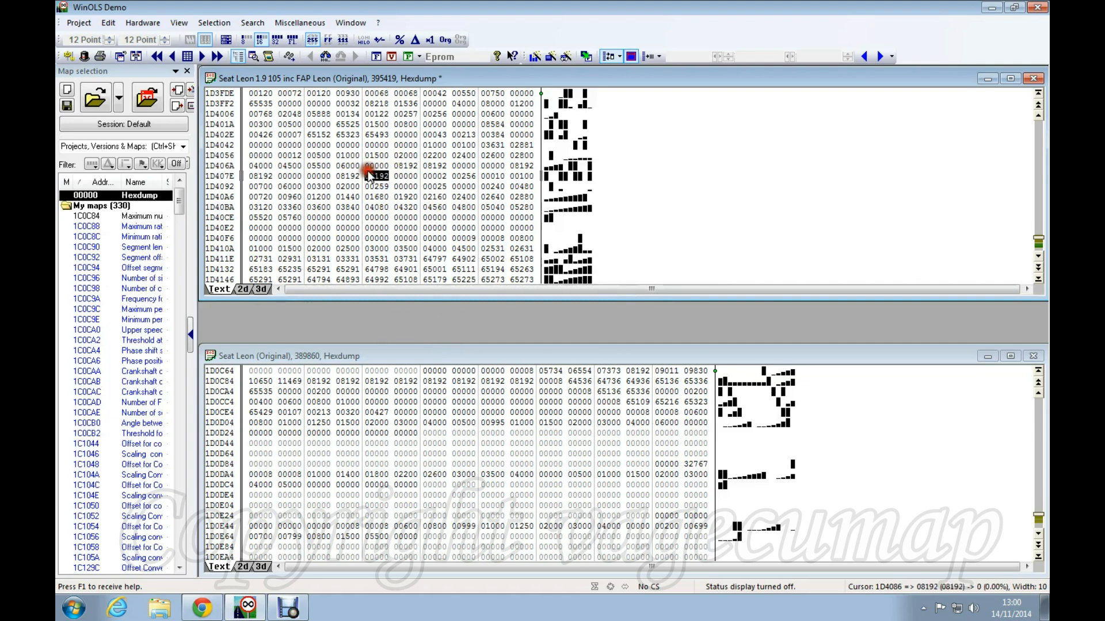
key("m")
key("m")
key("m")
key("m")
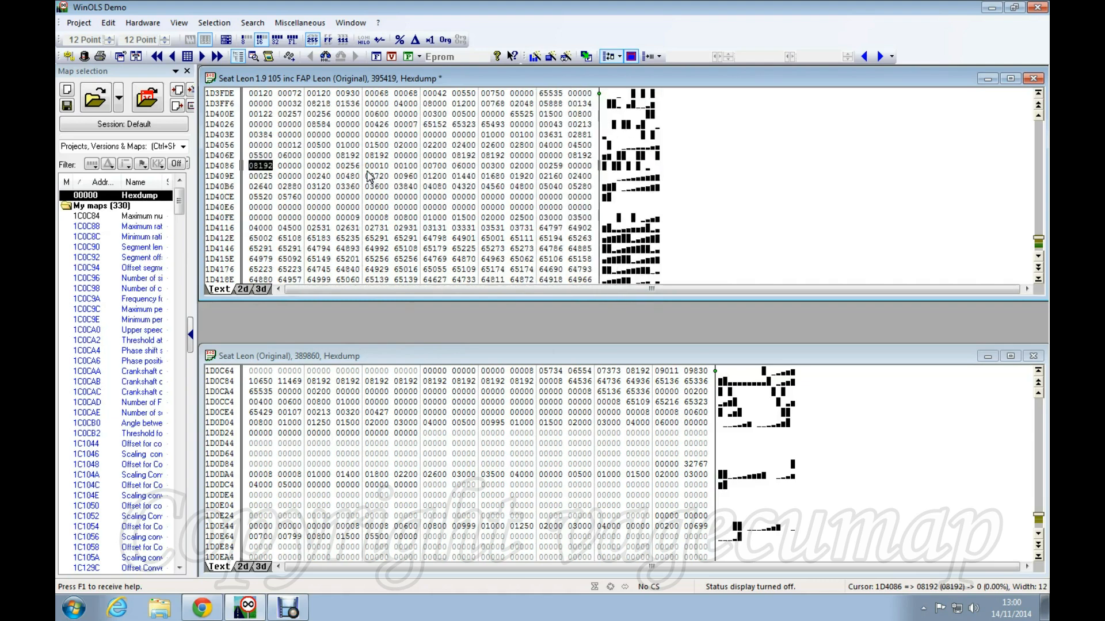
key("m")
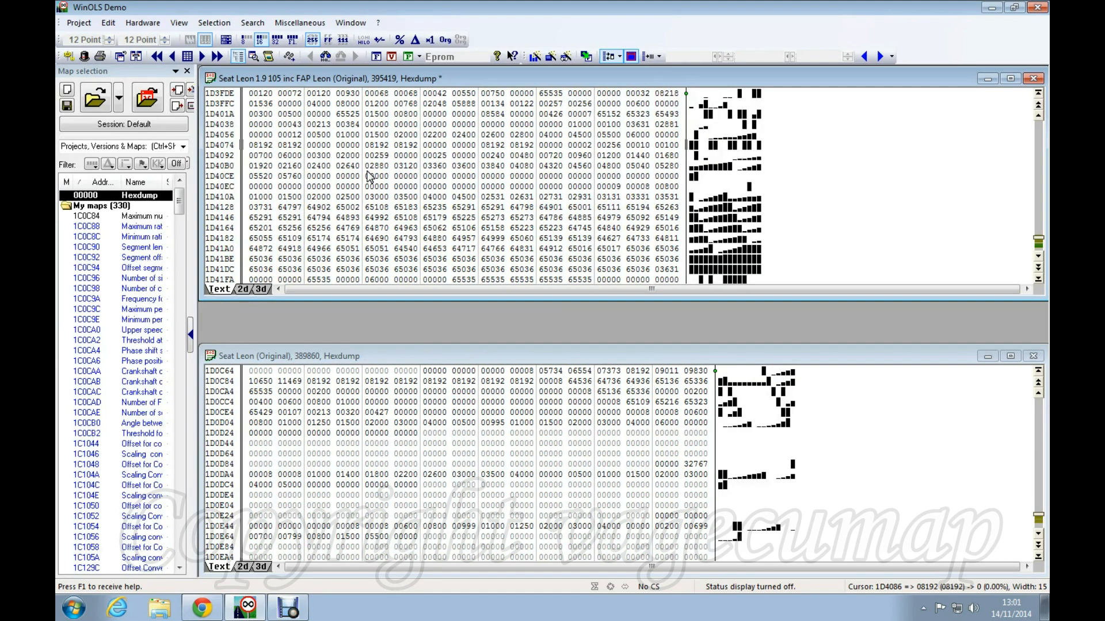
key("m")
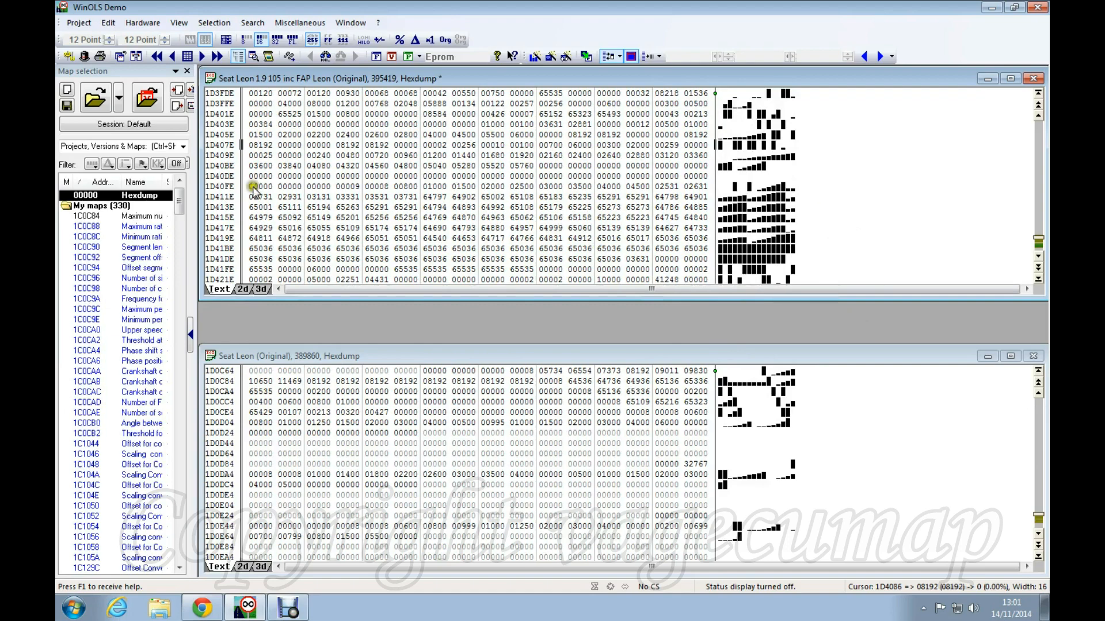
- Switch both projects' hexdumps to the 2D graph view and locate the torque limiter map in Seat Leon (389860)
left_click(244, 290)
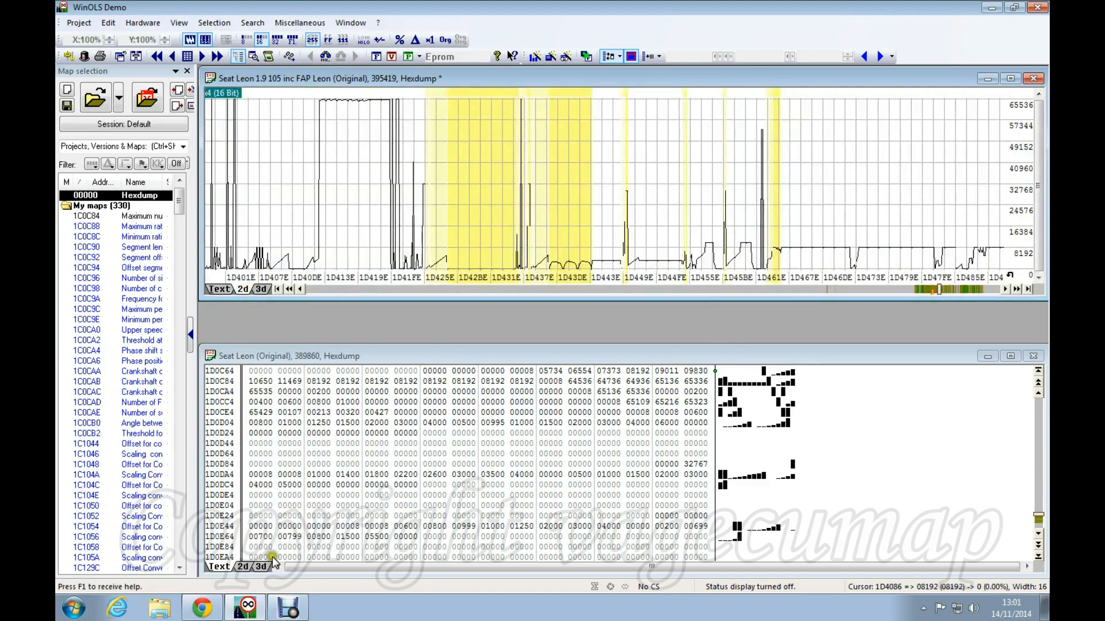
left_click(244, 566)
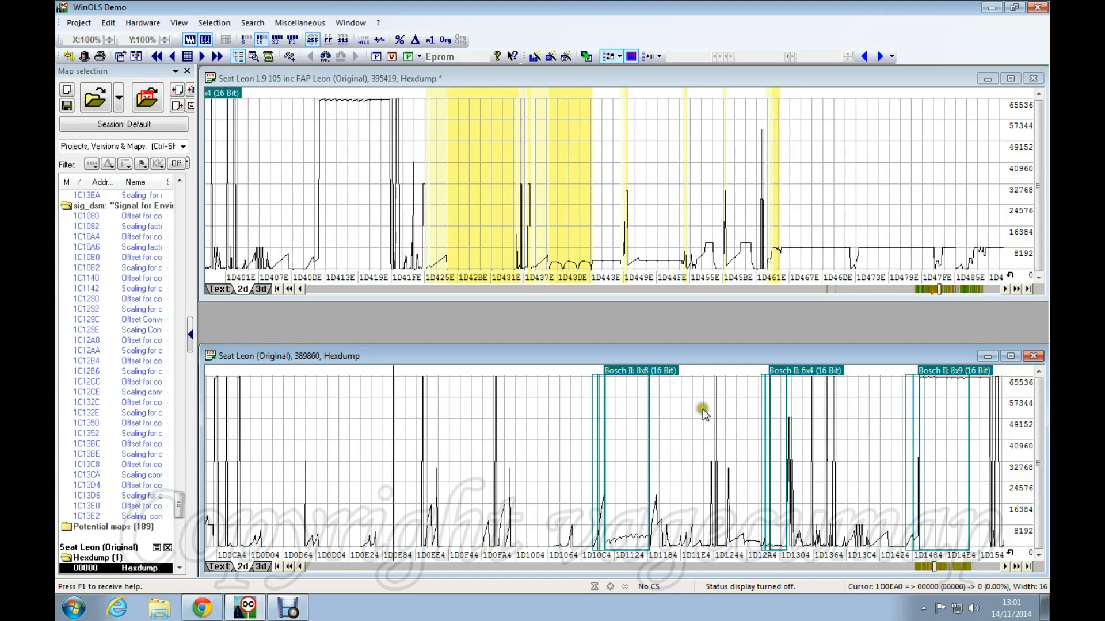
scroll(673, 401, "down", 2)
scroll(674, 401, "down", 4)
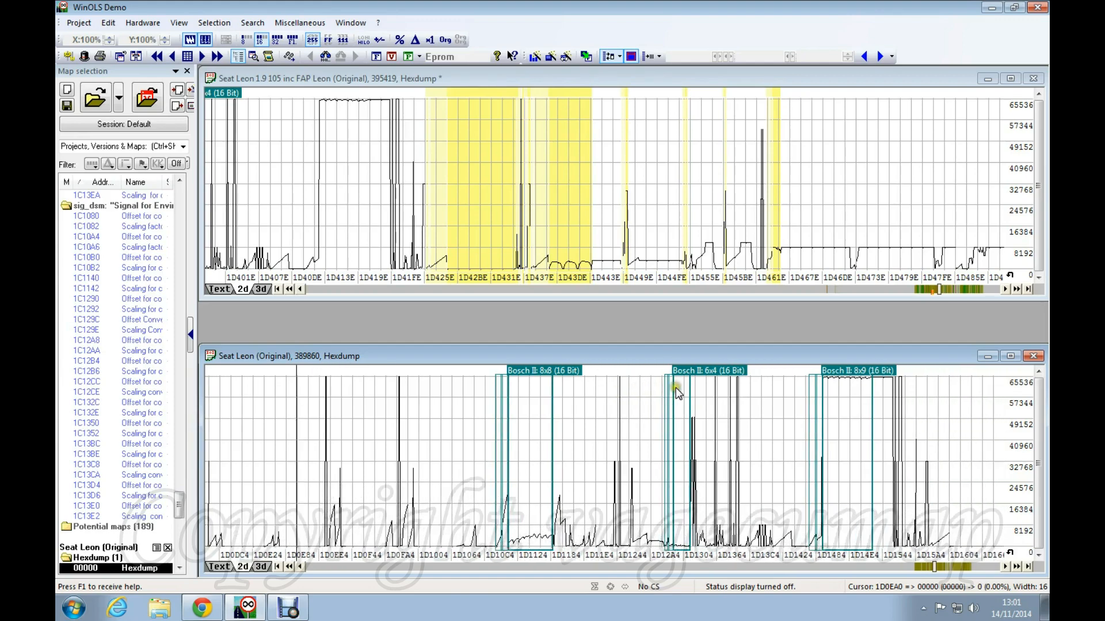
left_click(975, 566)
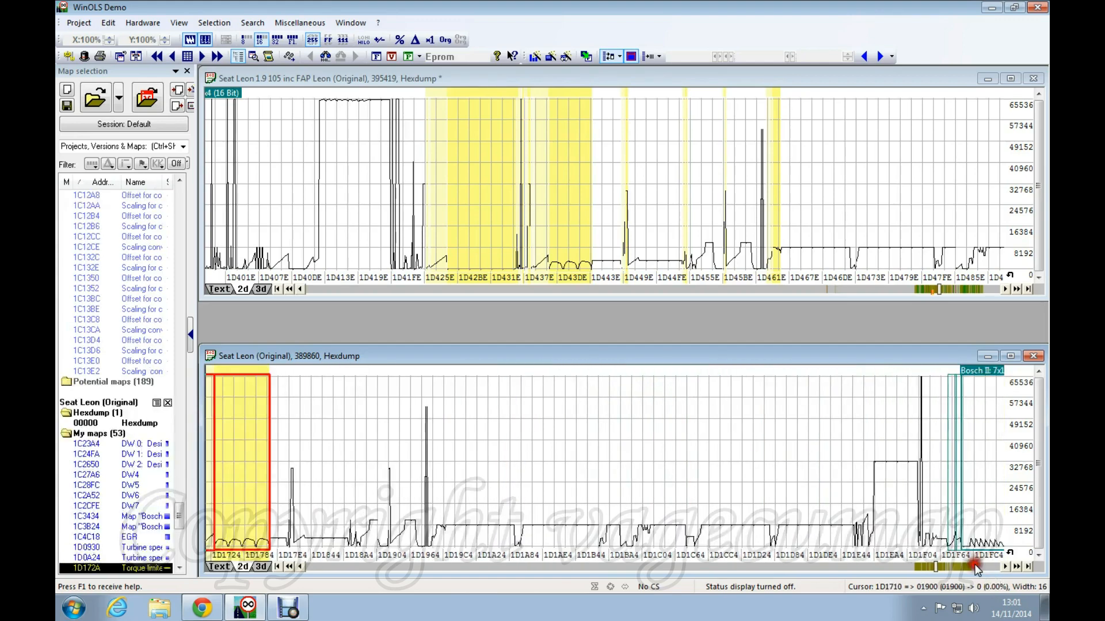
scroll(653, 454, "up", 2)
scroll(653, 457, "up", 3)
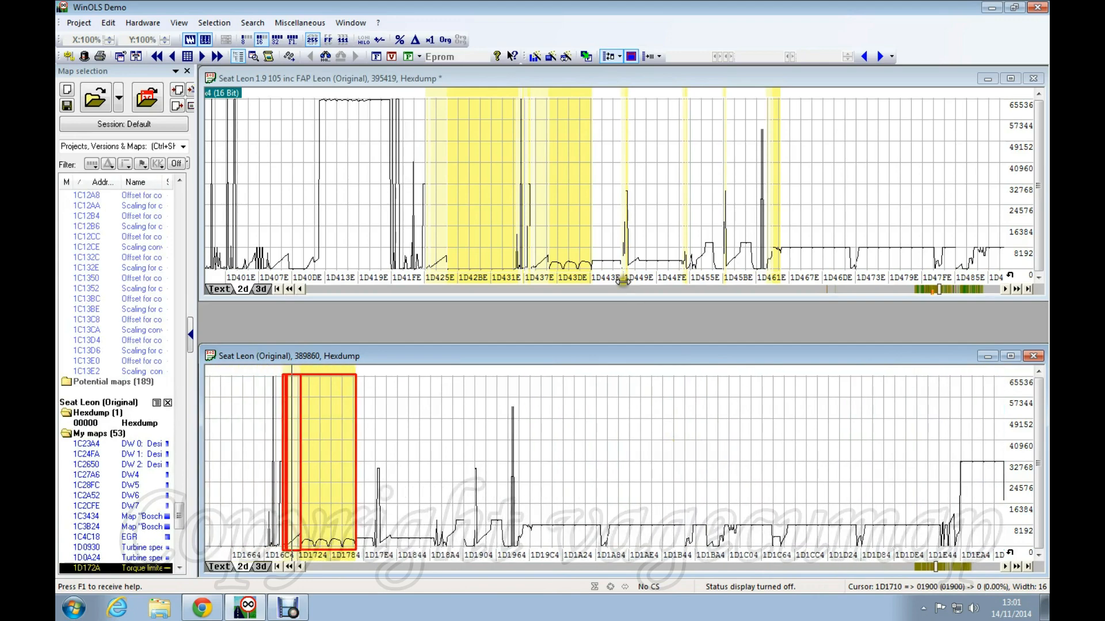
scroll(672, 411, "up", 6)
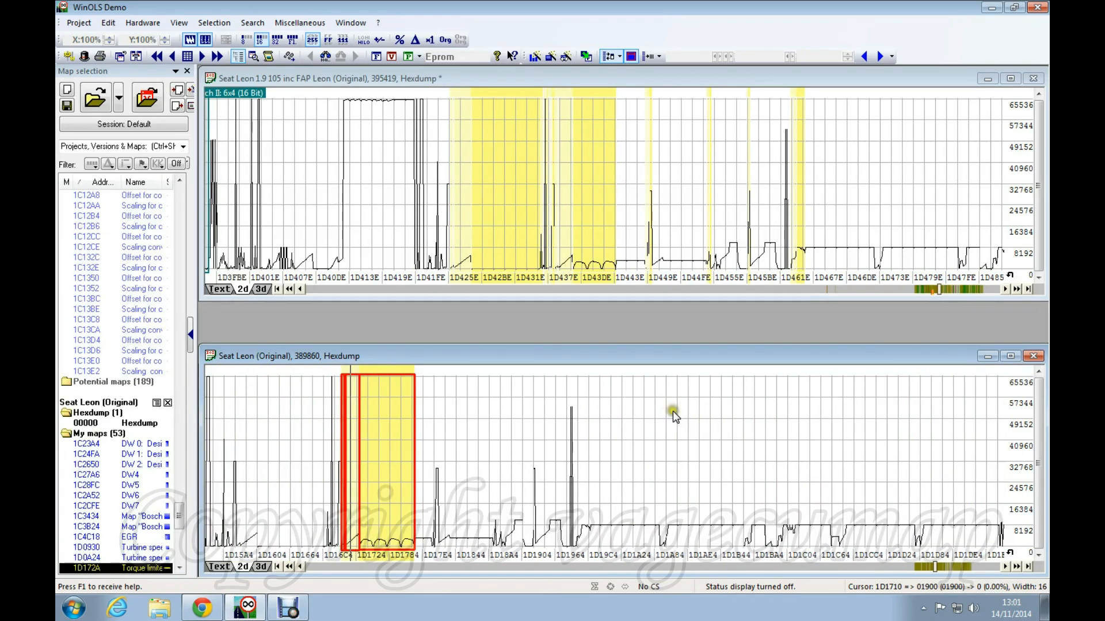
scroll(672, 410, "up", 5)
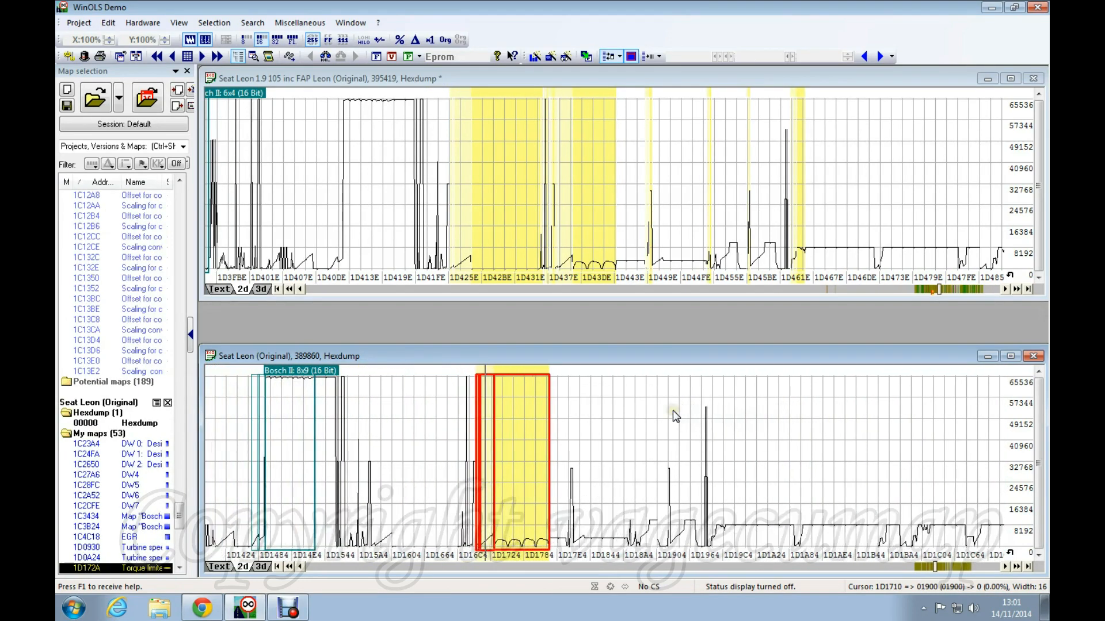
scroll(672, 410, "up", 1)
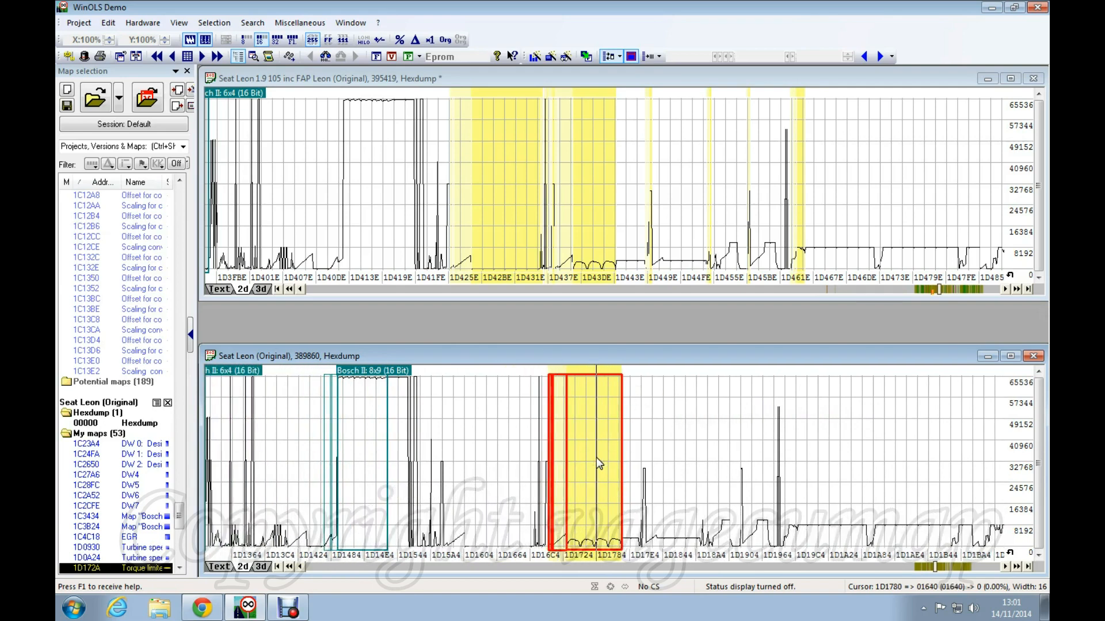
- Place the cursor inside the corresponding torque limiter maps of both projects, ending in Seat Leon (389860)
left_click(580, 223)
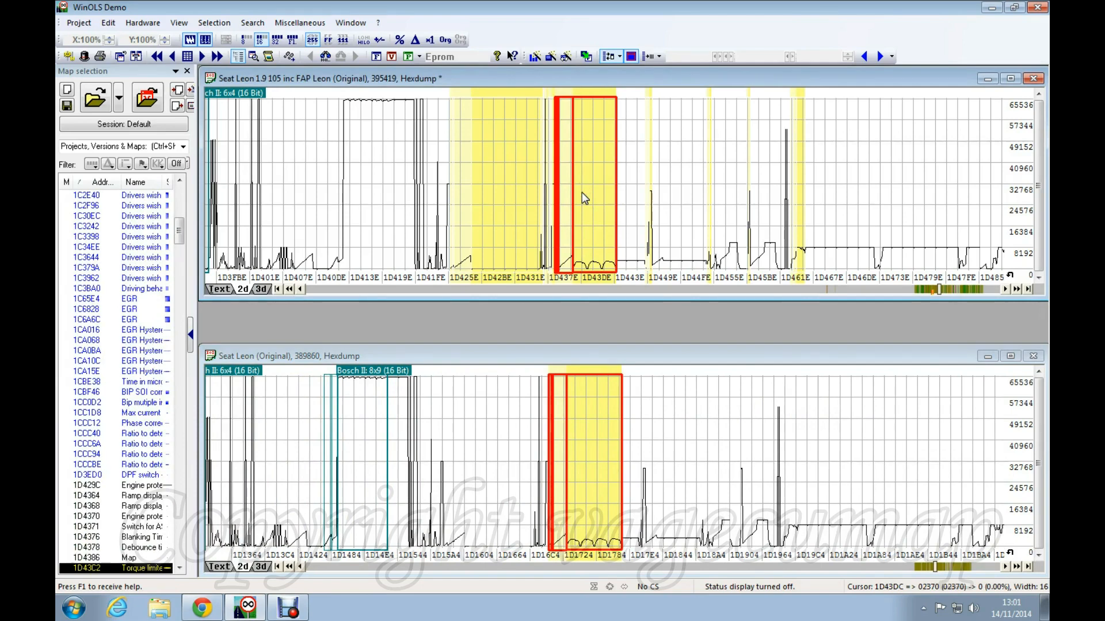
right_click(586, 486)
left_click(604, 221)
left_click(588, 422)
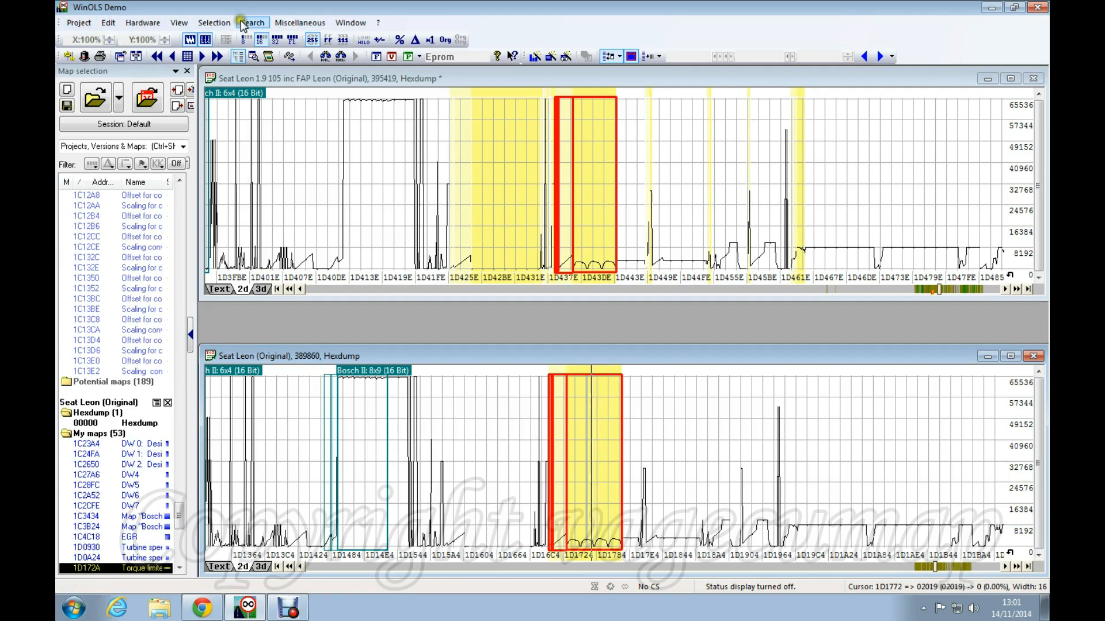
- Try to connect Seat Leon (389860) with the other project using an automatic address offset at the torque limiter map
left_click(137, 56)
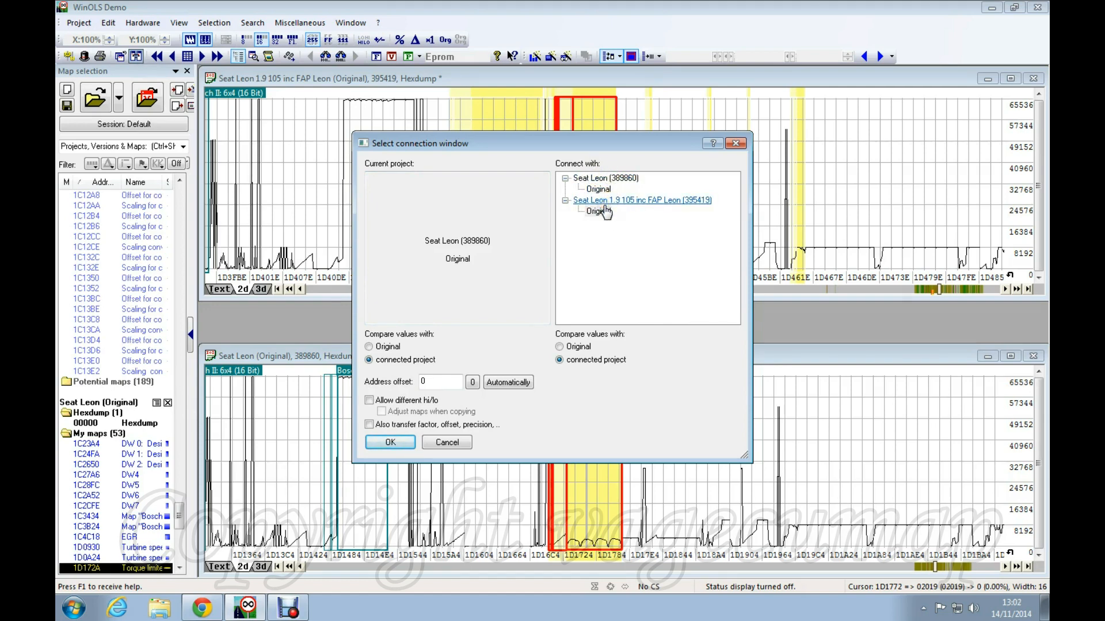
left_click(391, 443)
left_click_drag(568, 148, 241, 192)
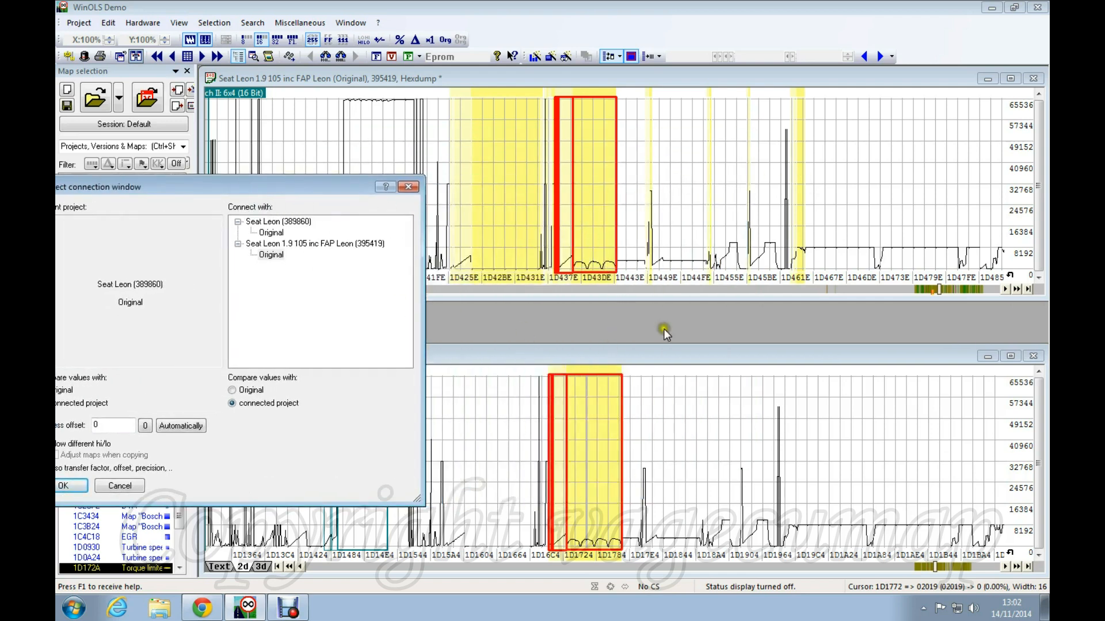
left_click_drag(182, 194, 503, 172)
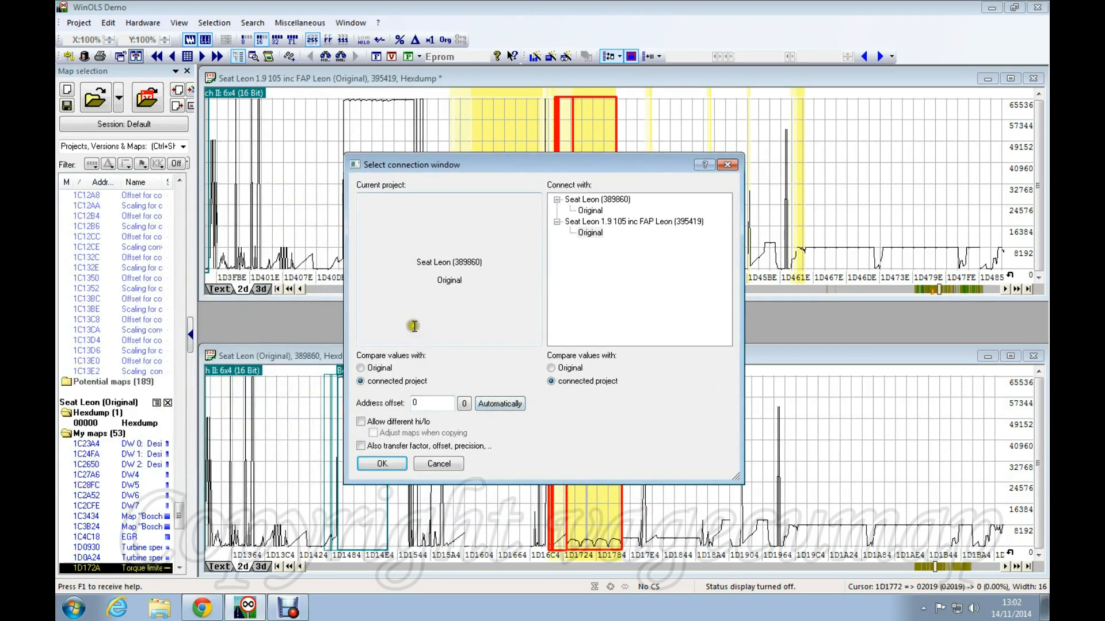
left_click(502, 404)
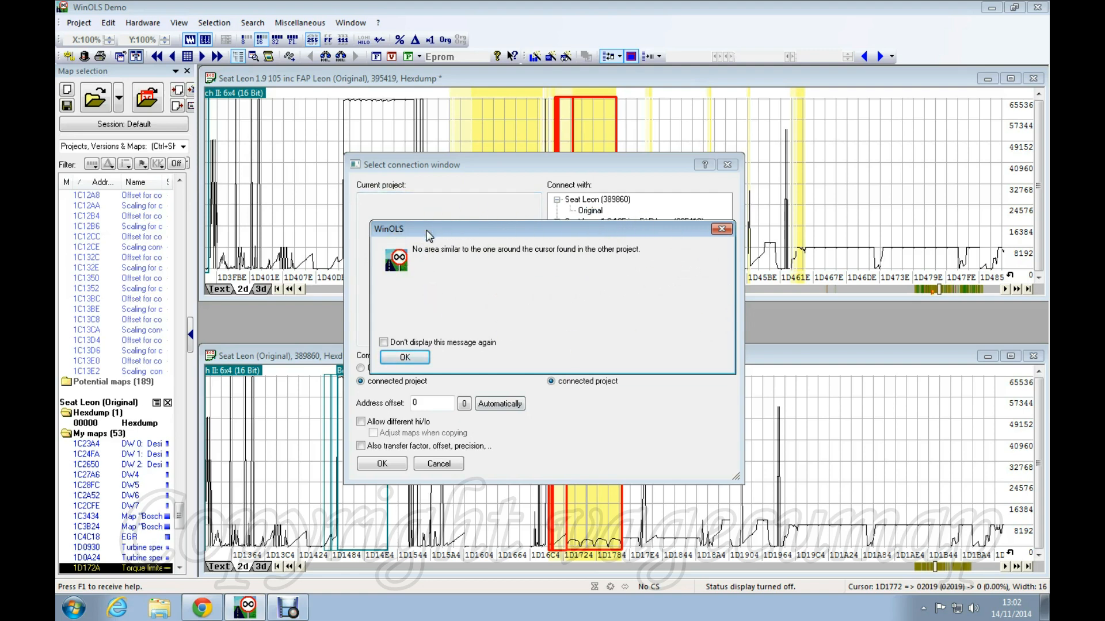
left_click(403, 353)
left_click(443, 465)
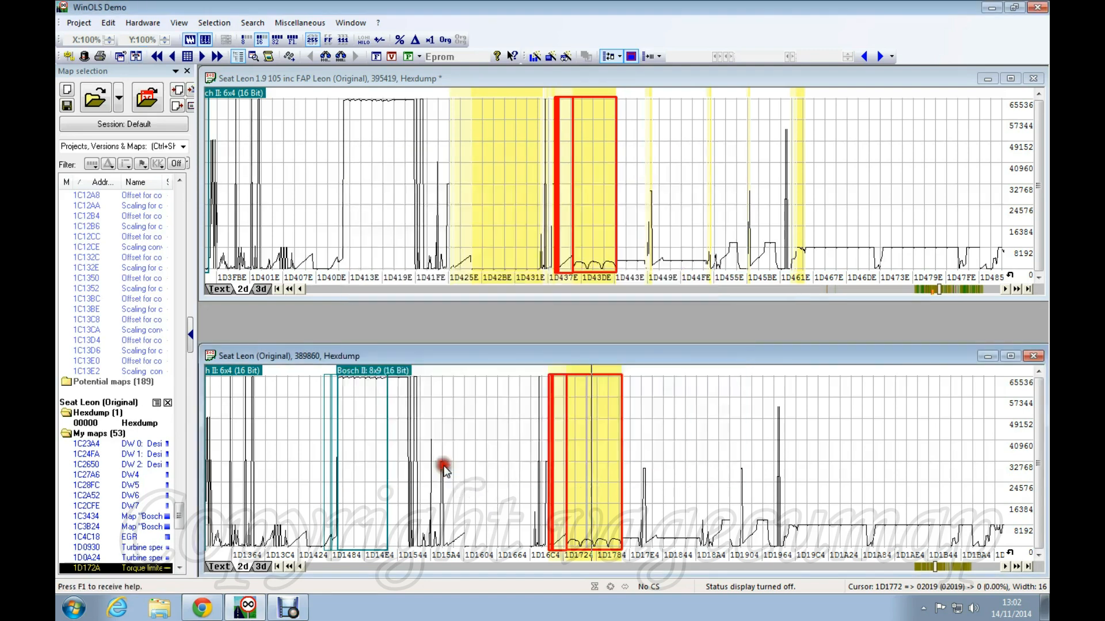
- Select the Bosch II 8x8 (16 Bit) map at 1D1104 in the Seat Leon (389860) hexdump
left_click(414, 568)
scroll(716, 437, "down", 12)
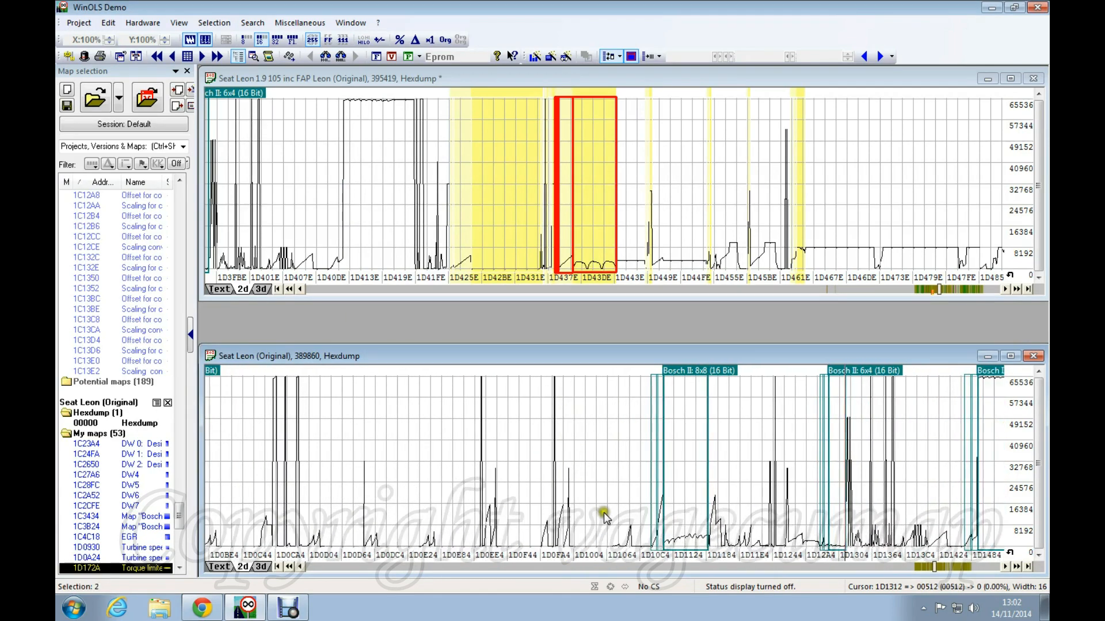
left_click(683, 387)
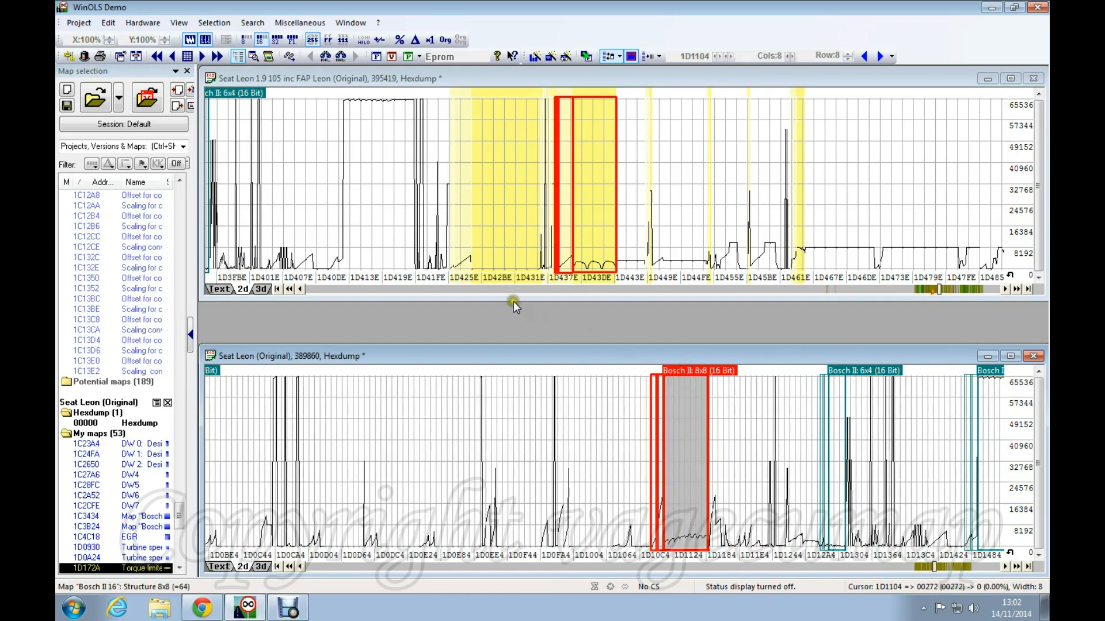
- Select the matching second Bosch II 8x8 (16 Bit) map at 1D3D90 in the Seat Leon 1.9 105 inc FAP Leon hexdump
left_click(482, 288)
scroll(873, 156, "down", 4)
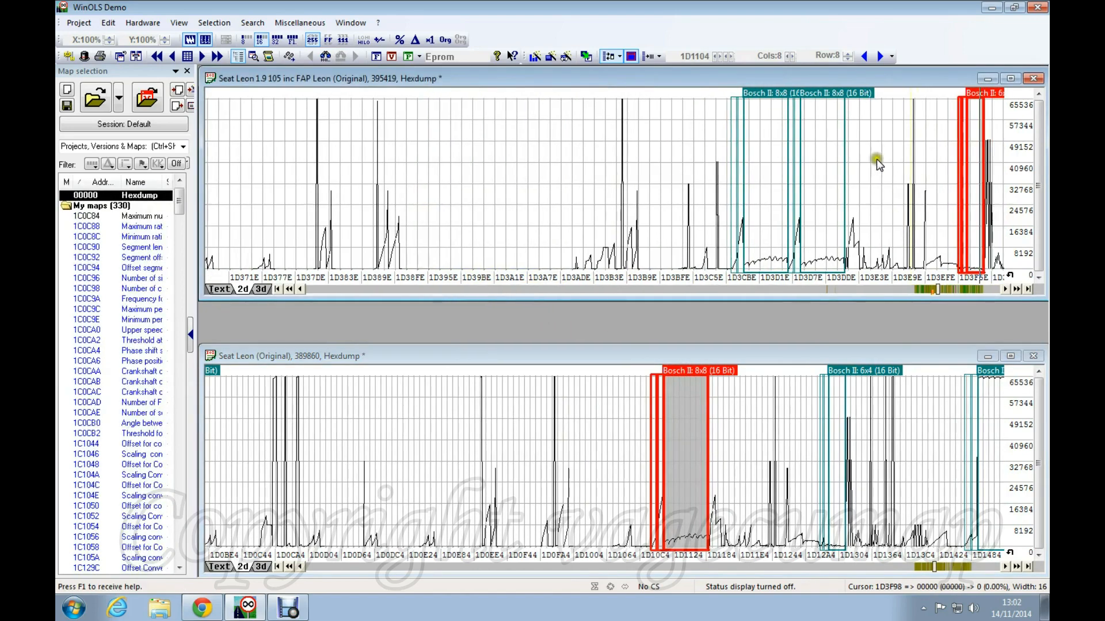
scroll(793, 253, "down", 8)
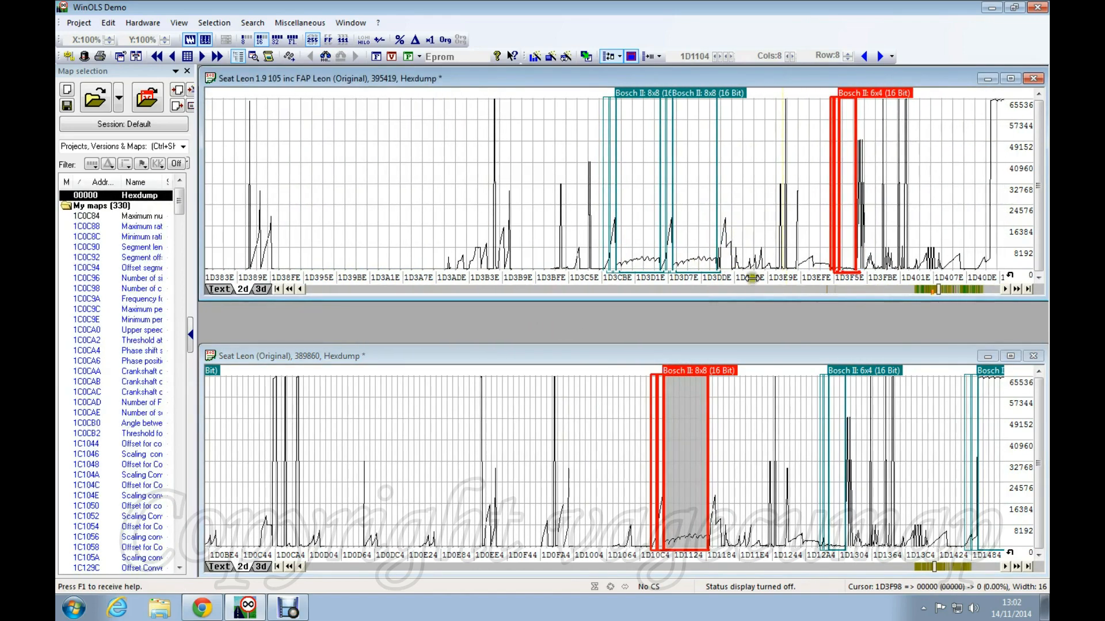
left_click(682, 167)
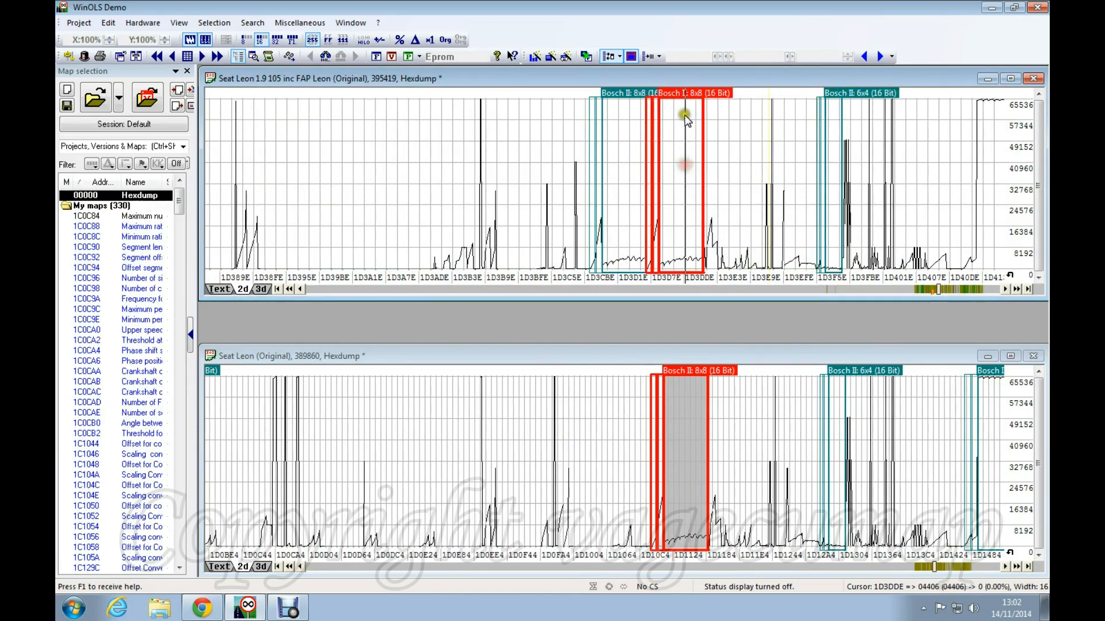
left_click(686, 99)
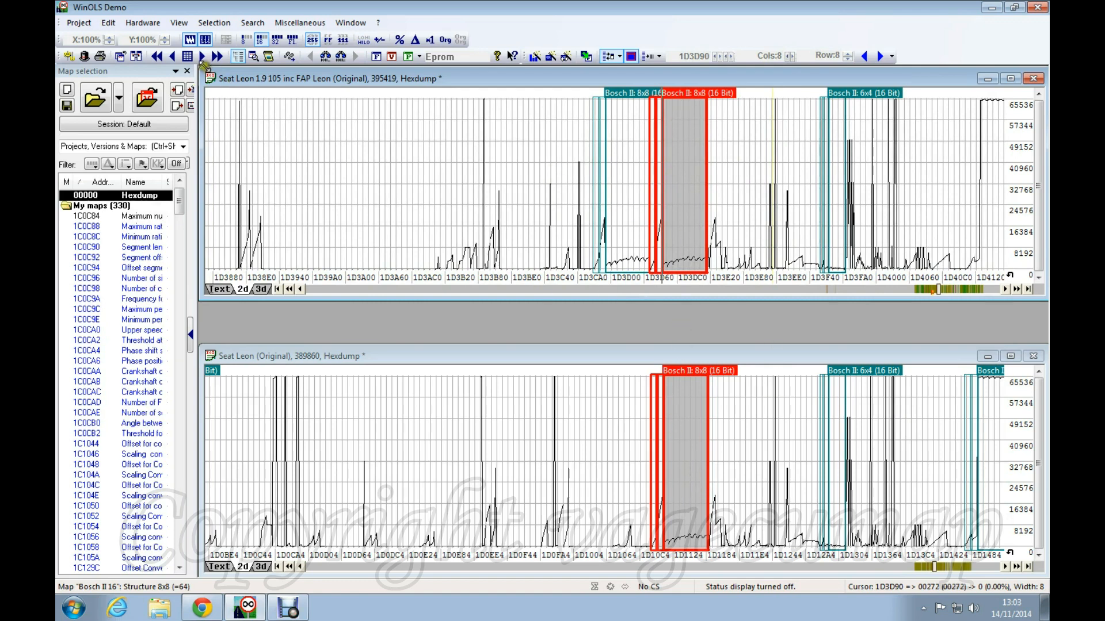
- Connect Seat Leon 1.9 105 inc FAP Leon (395419) with Seat Leon (389860), using an automatically determined address offset
left_click(137, 56)
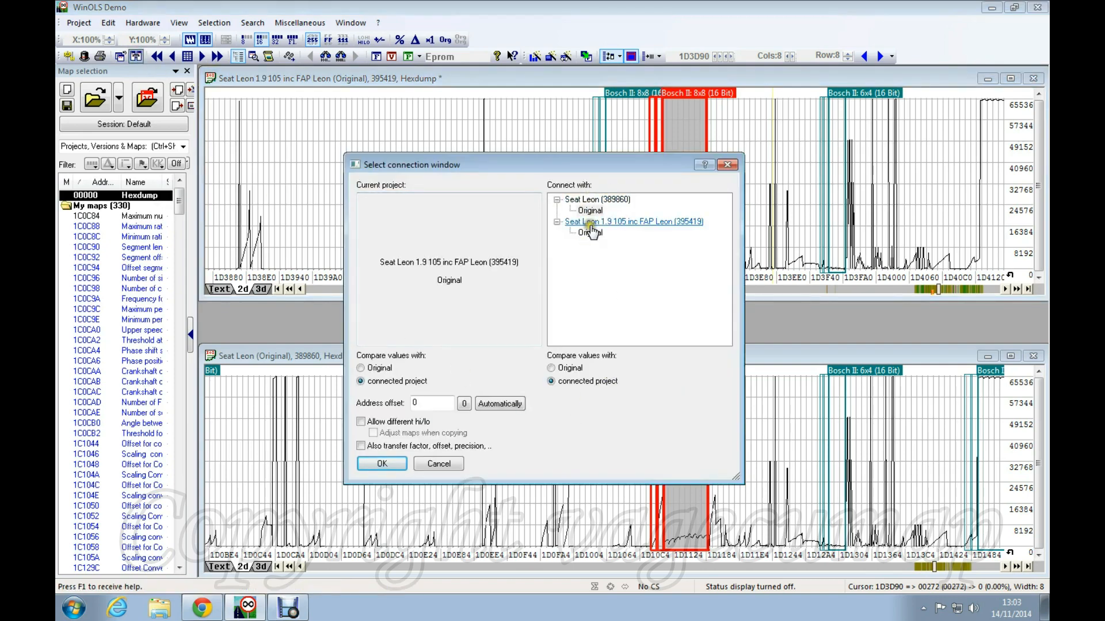
left_click(490, 404)
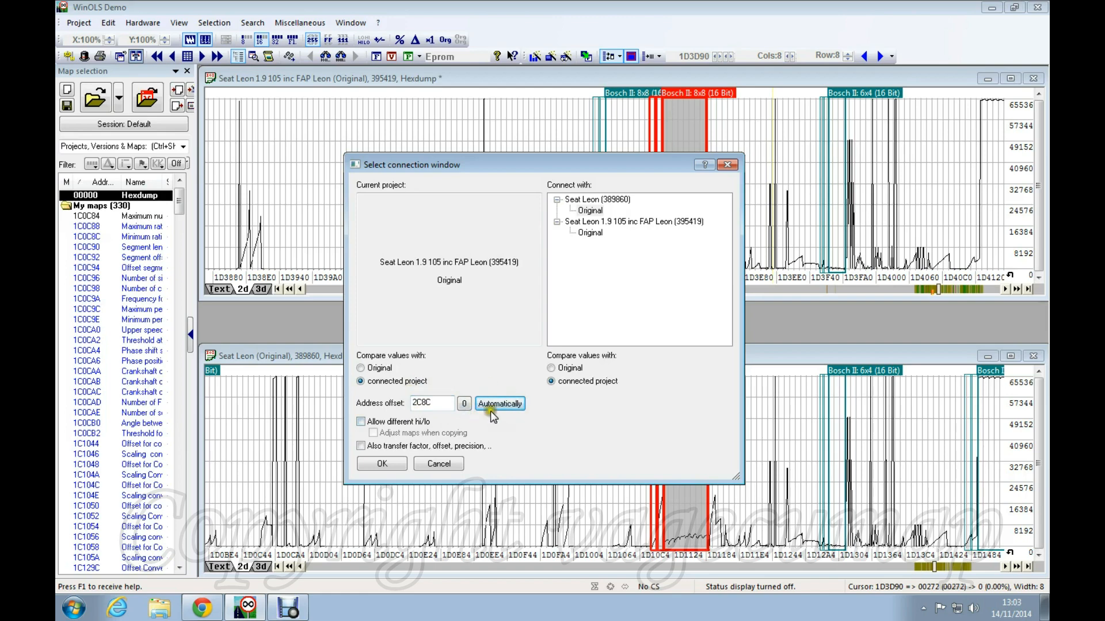
left_click(387, 465)
left_click(383, 466)
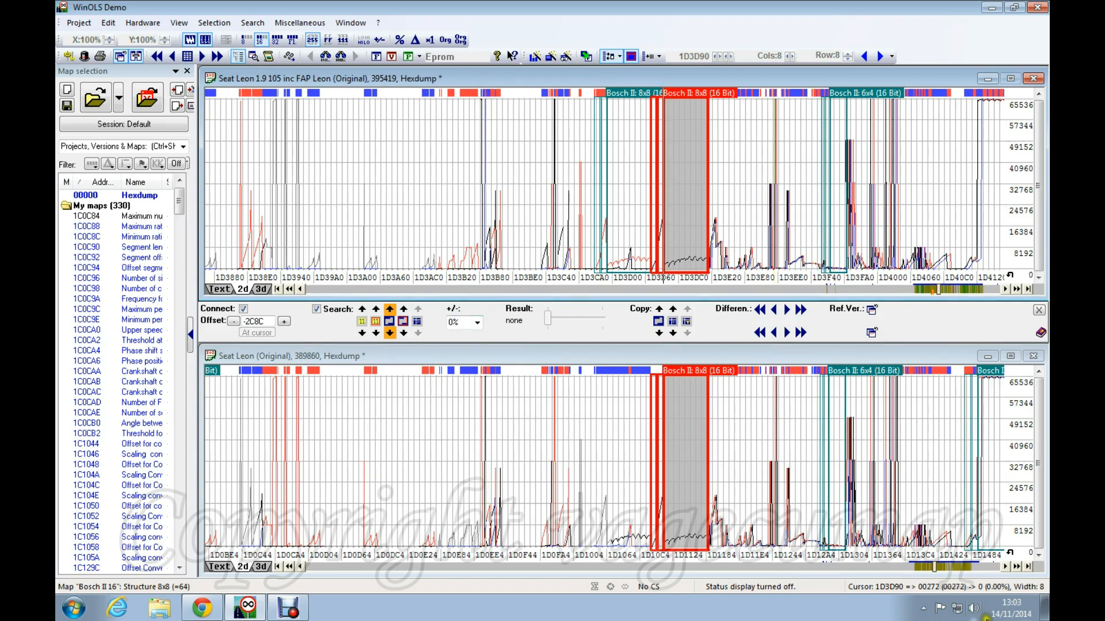
- Compare the values at matching points of the connected Bosch II 8x8 maps in both projects
left_click(1016, 567)
left_click_drag(1017, 568, 1018, 571)
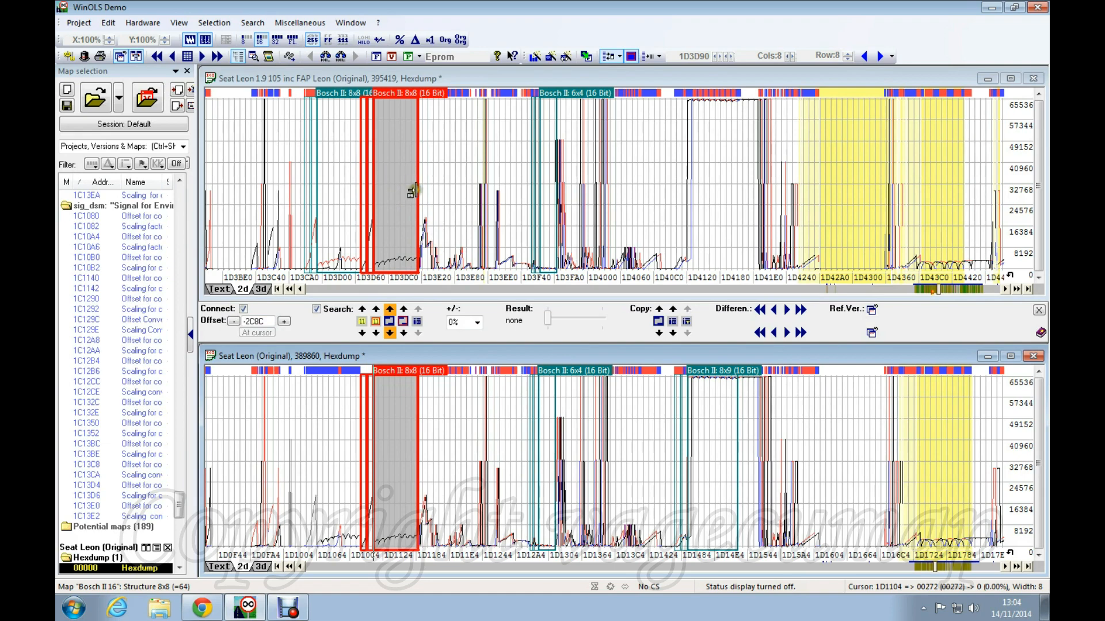
left_click(393, 173)
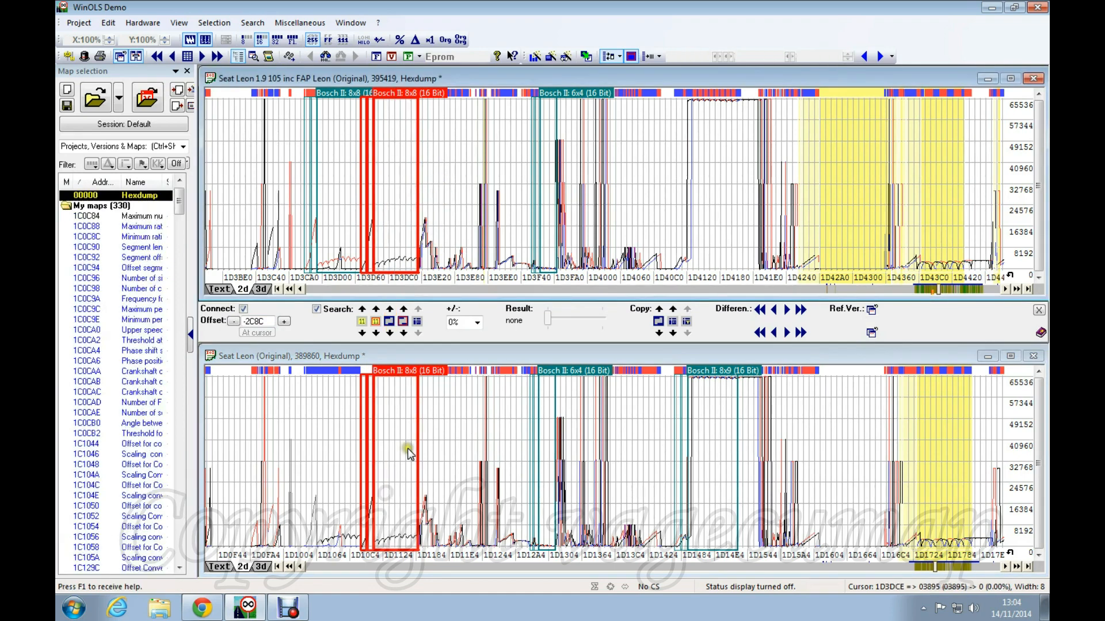
left_click(395, 188)
left_click(393, 440)
left_click(393, 206)
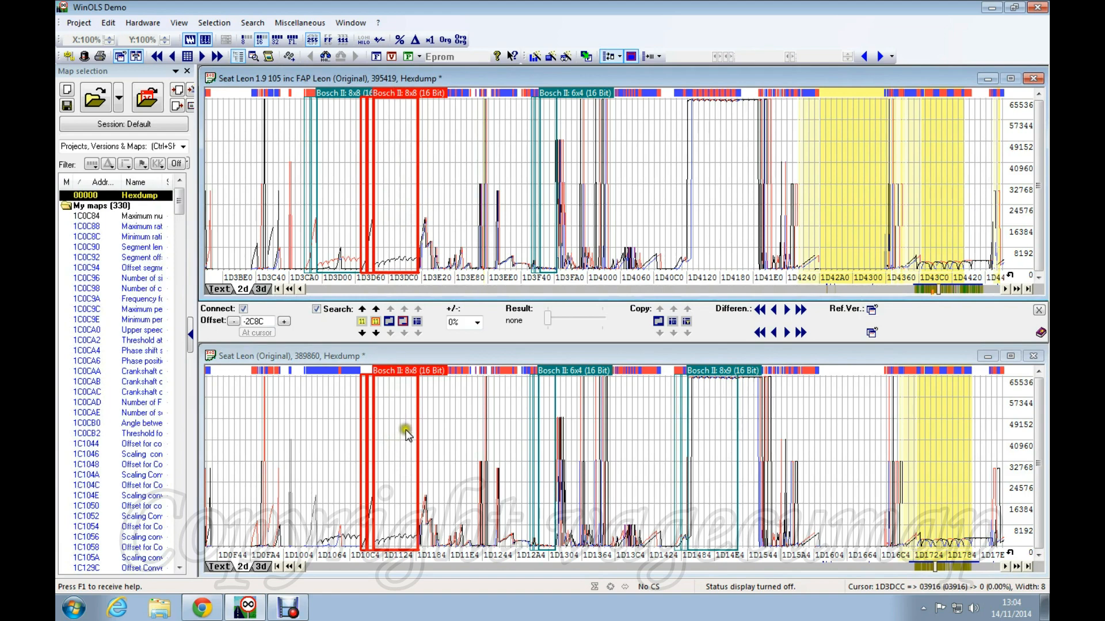
left_click(394, 468)
left_click(394, 219)
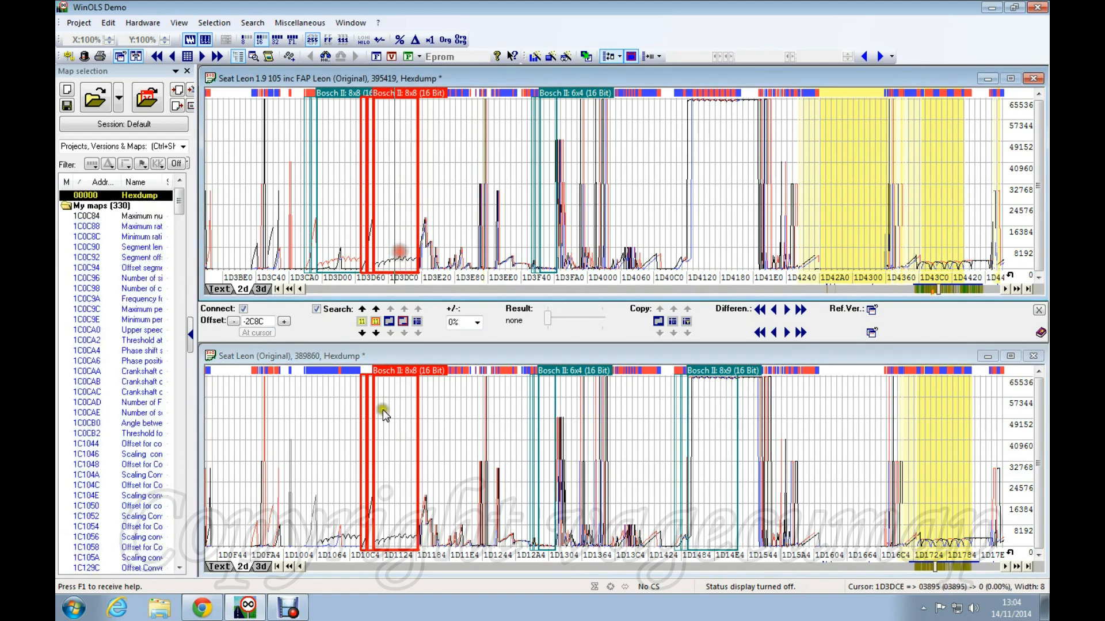
left_click(379, 434)
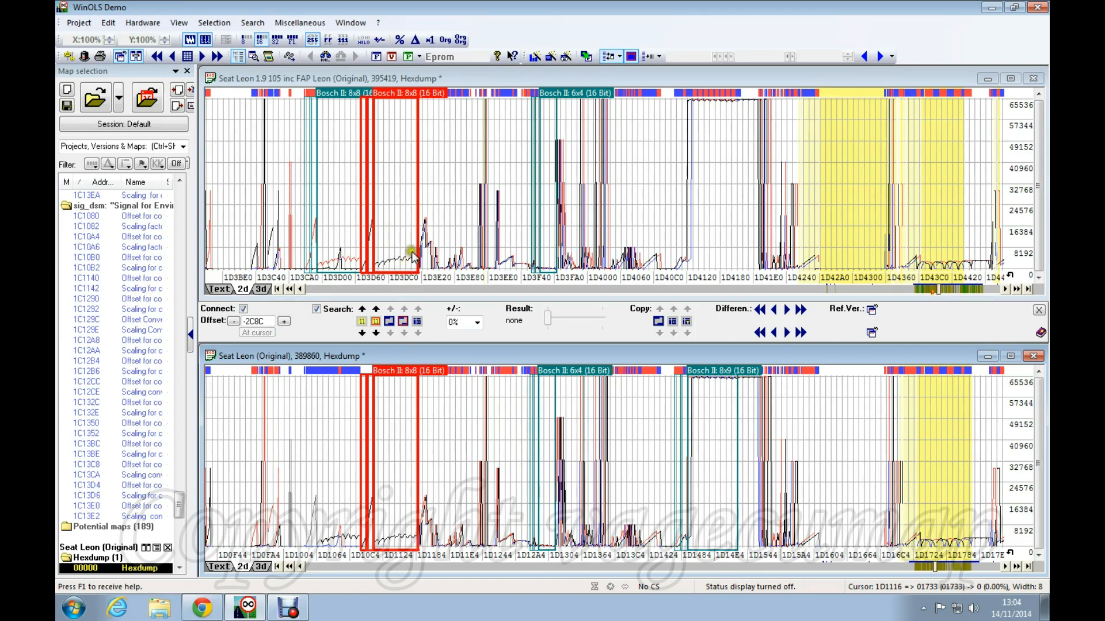
left_click(397, 196)
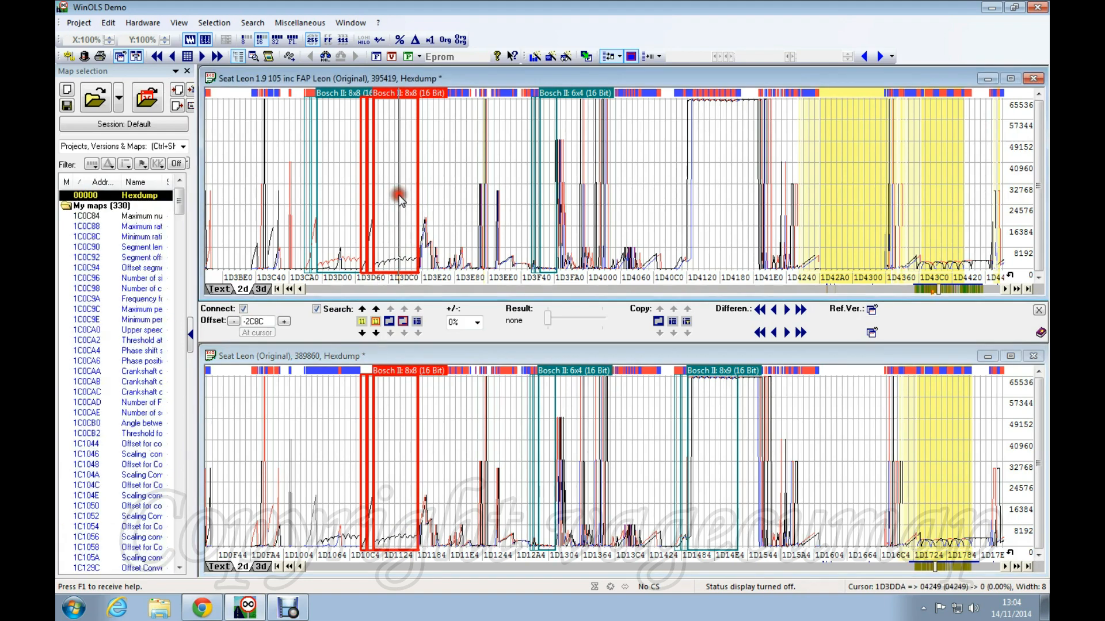
left_click(394, 461)
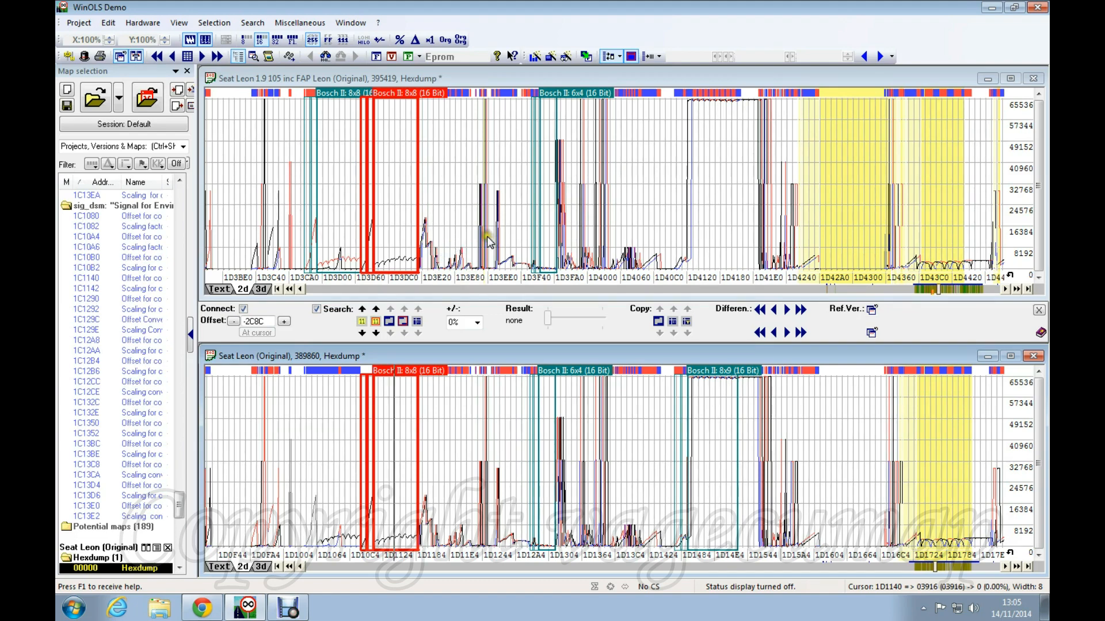
- Show the connected hexdumps as text and compare individual values inside the Bosch II 8x8 map in both projects
left_click(381, 385)
left_click(222, 568)
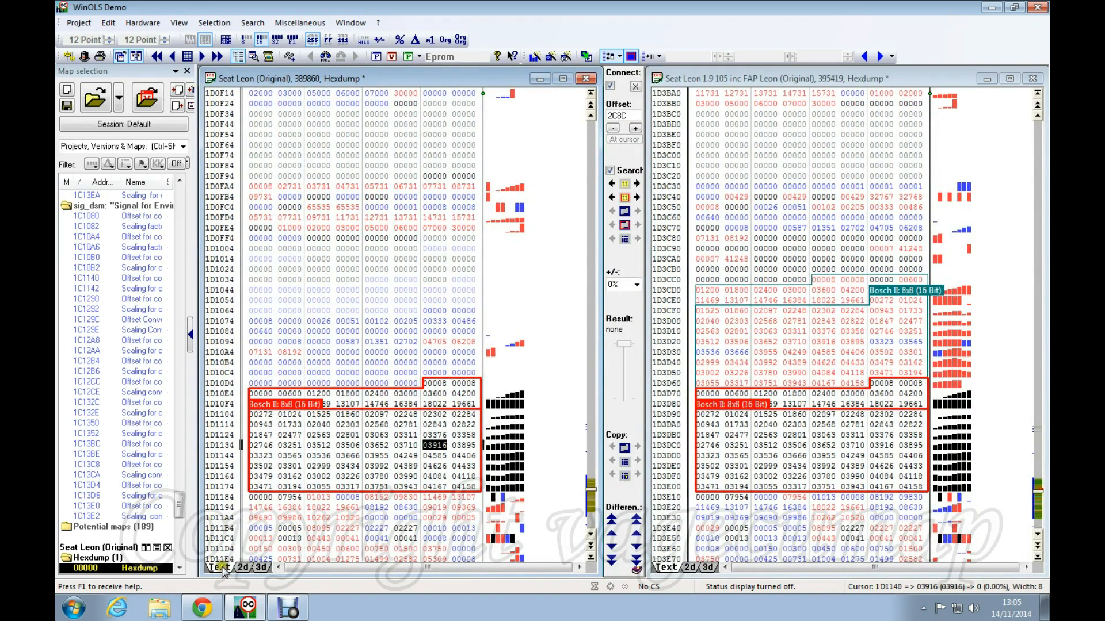
scroll(455, 345, "down", 6)
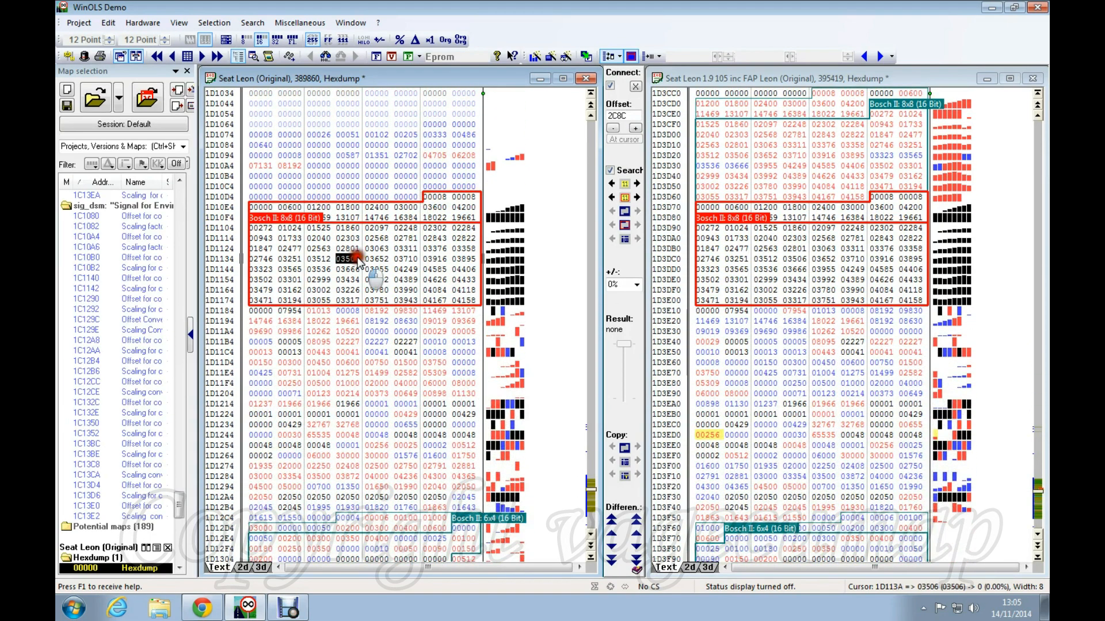
left_click(777, 253)
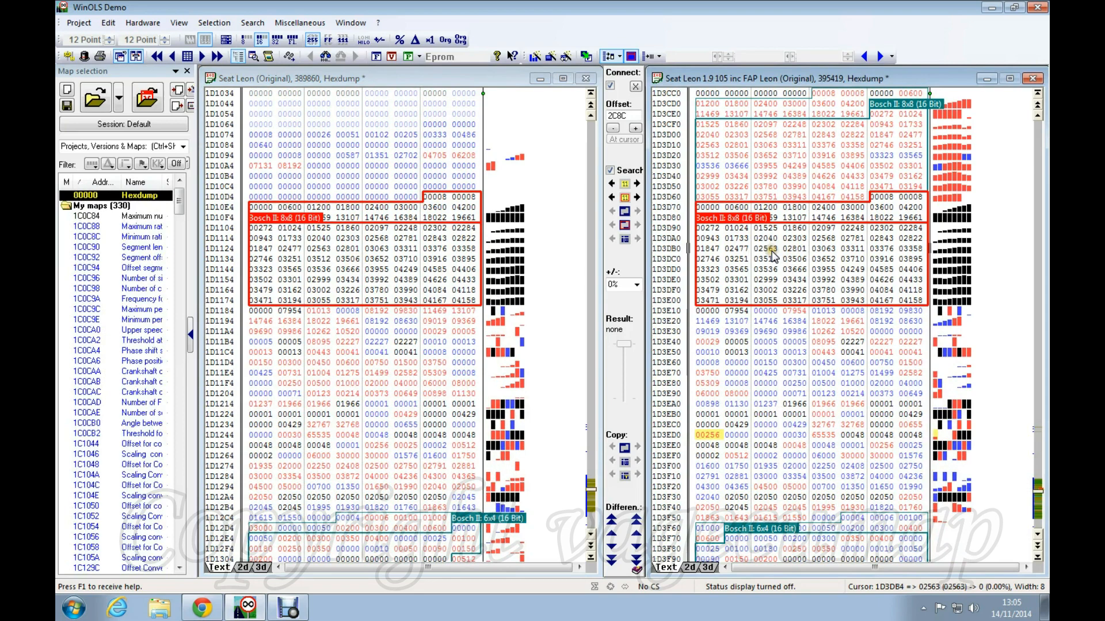
left_click(460, 320)
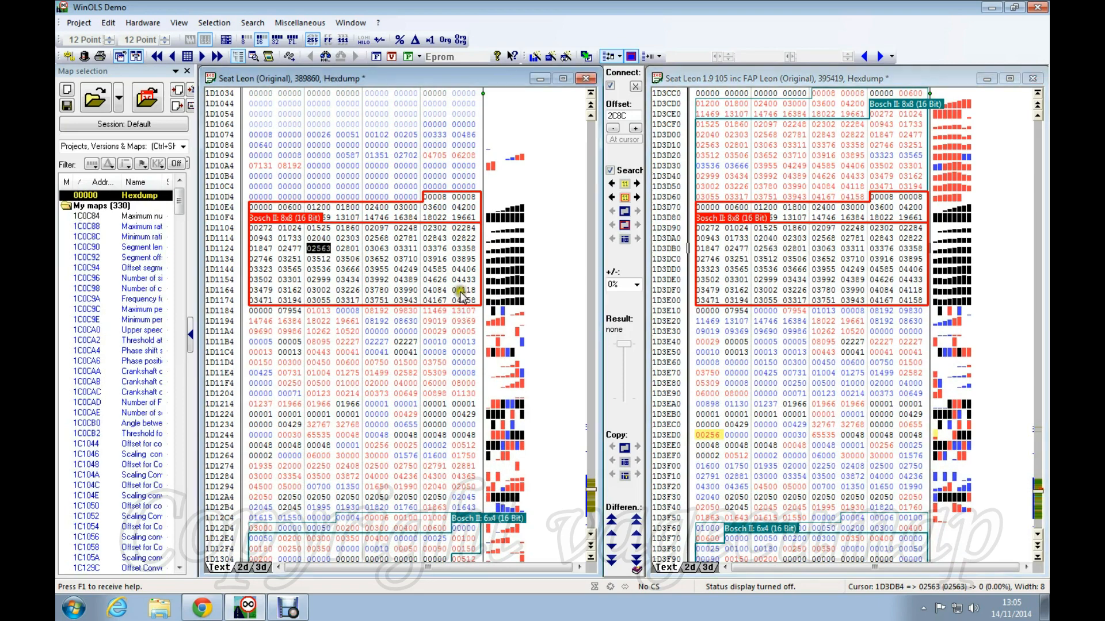
- Compare the first values following the Bosch II 8x8 map, in row 1D1184 of one project and row 1D3E10 of the other
scroll(451, 259, "down", 4)
scroll(449, 261, "down", 1)
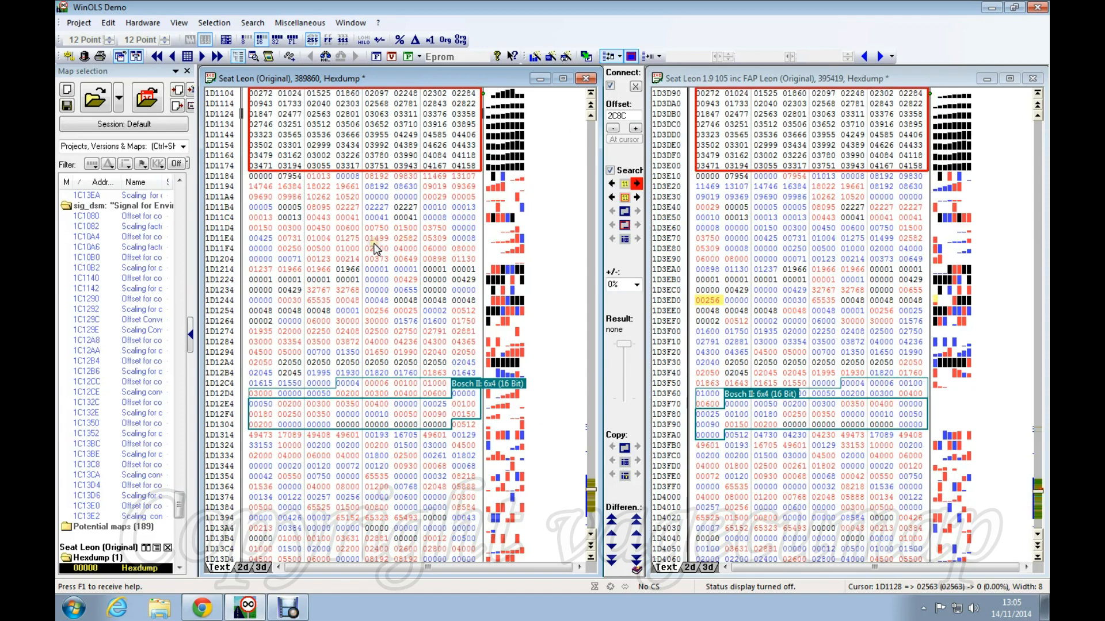
left_click(290, 176)
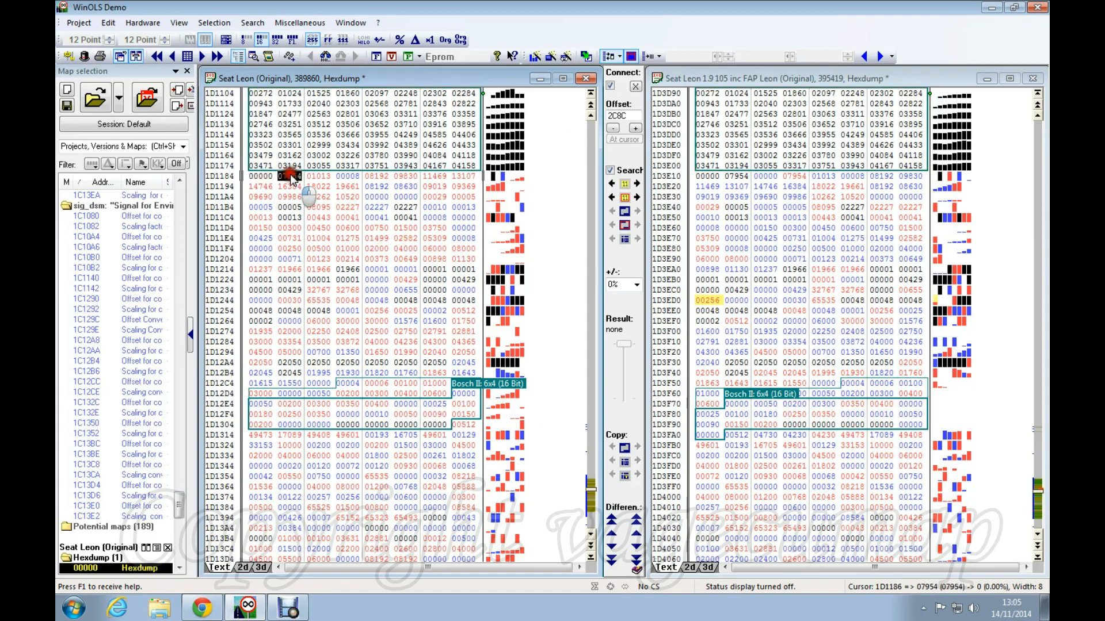
left_click(709, 176)
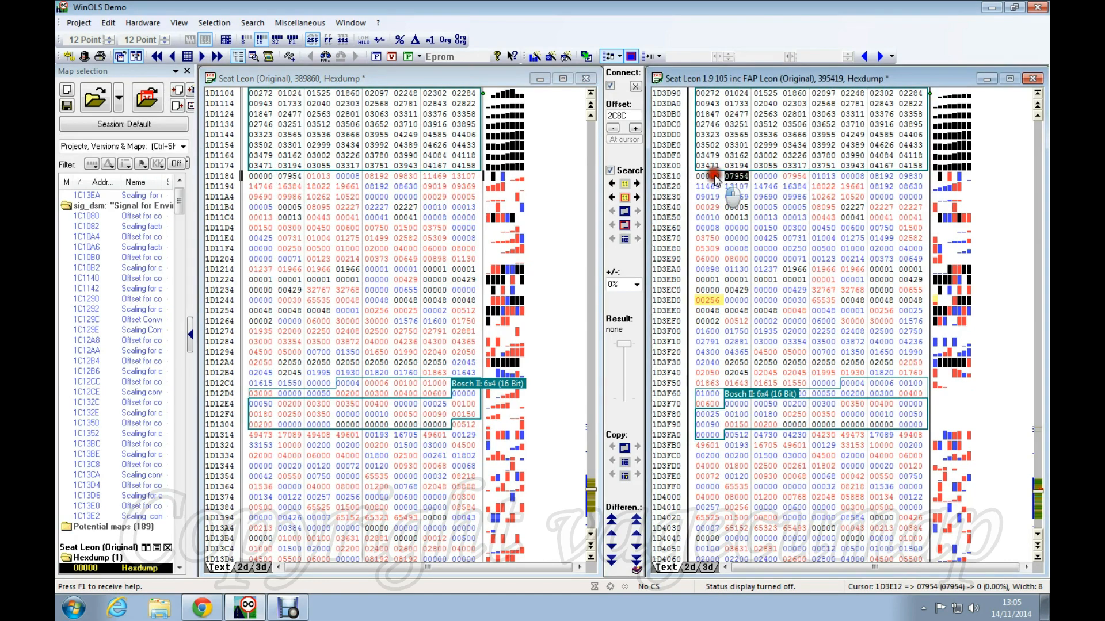
left_click(742, 176)
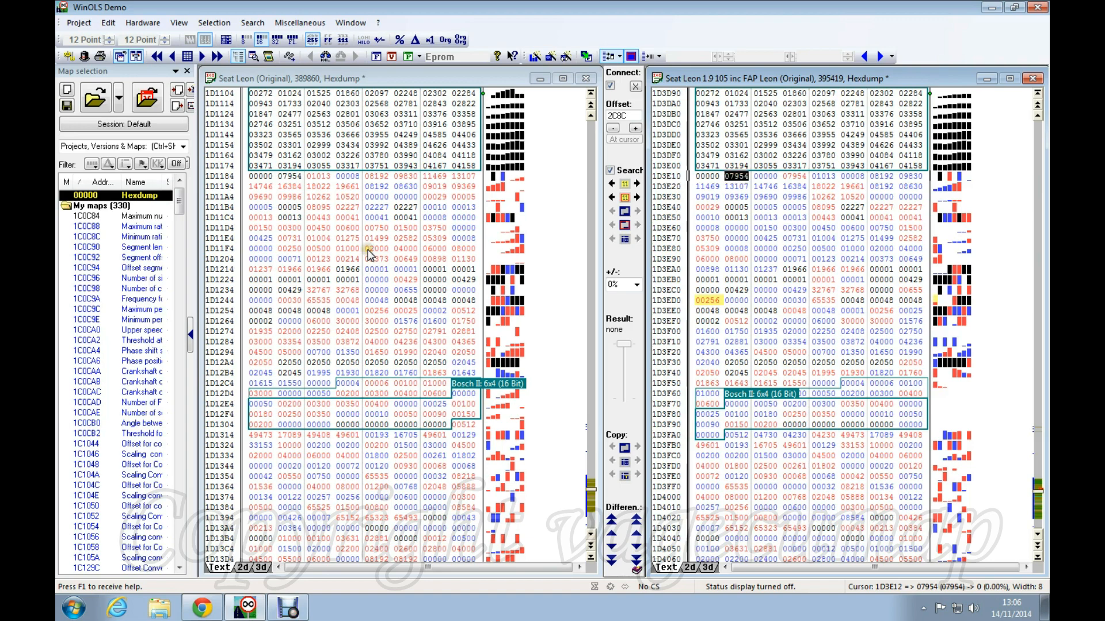
- Disconnect the two projects and locate the value 00008 in rows 1D1184 and 1D3E10
left_click(634, 87)
left_click(611, 86)
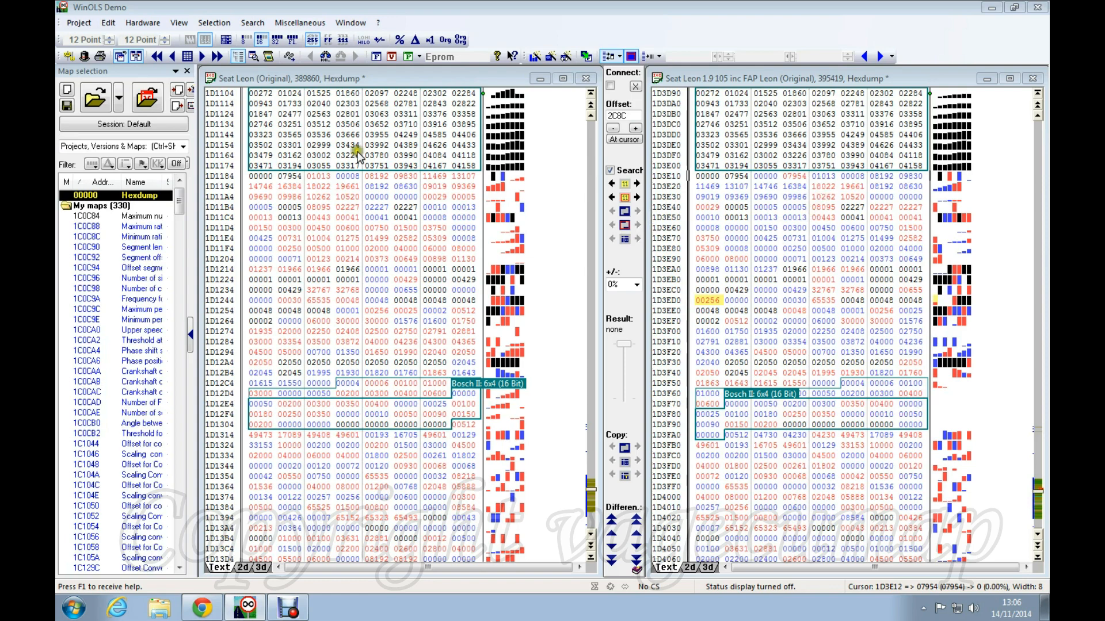
left_click(349, 177)
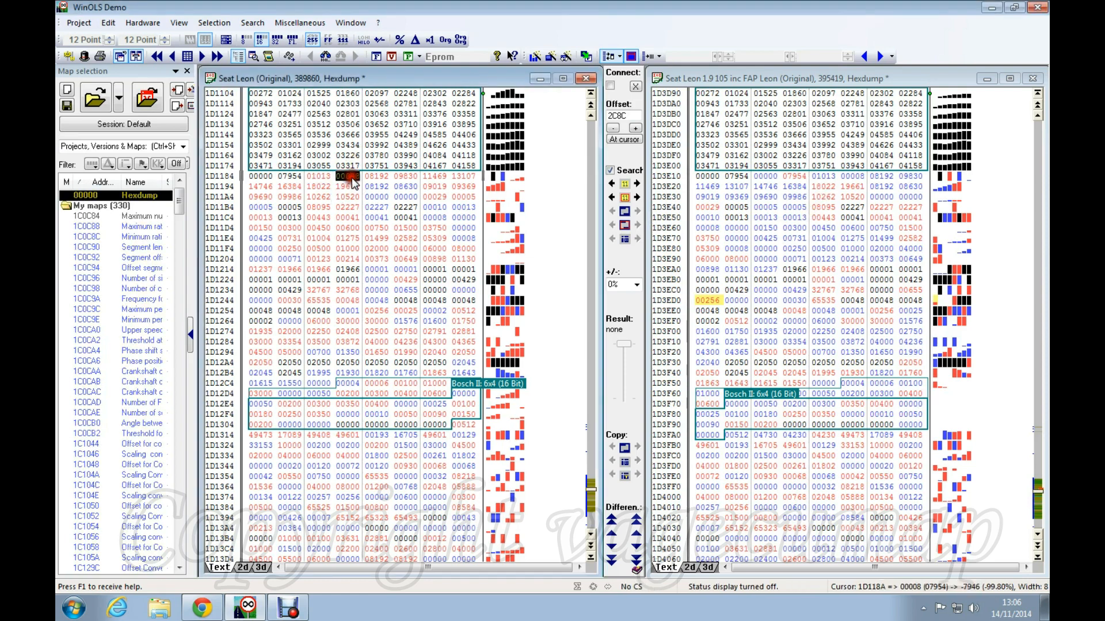
left_click(828, 174)
left_click(853, 177)
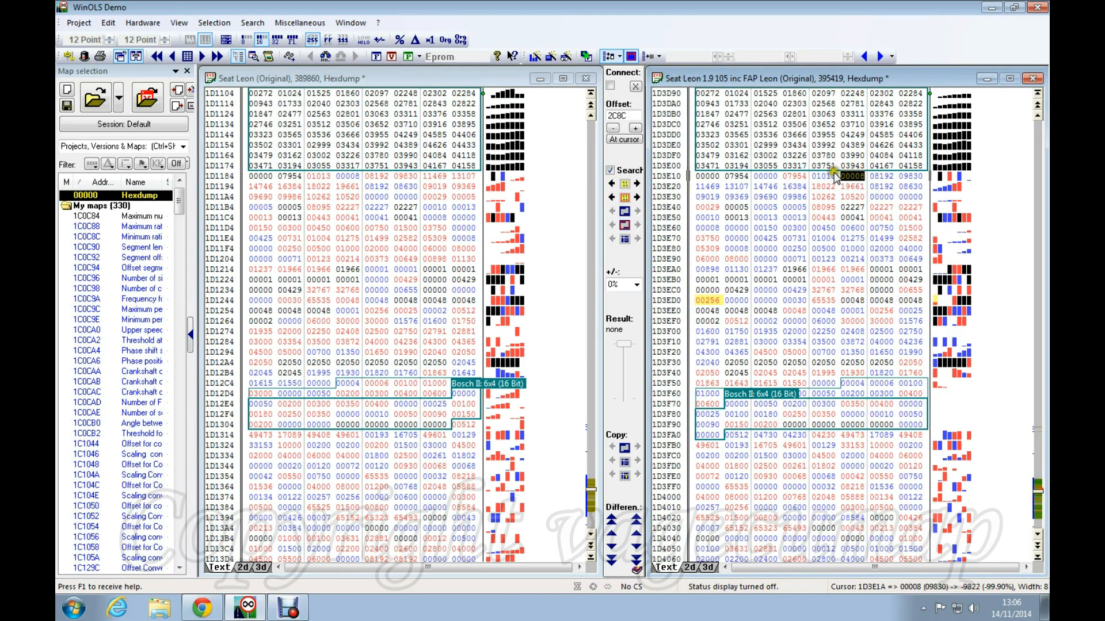
- Examine the repeated 00000 and 07954 values in row 1D3E10 against the start of row 1D1184
left_click(765, 178)
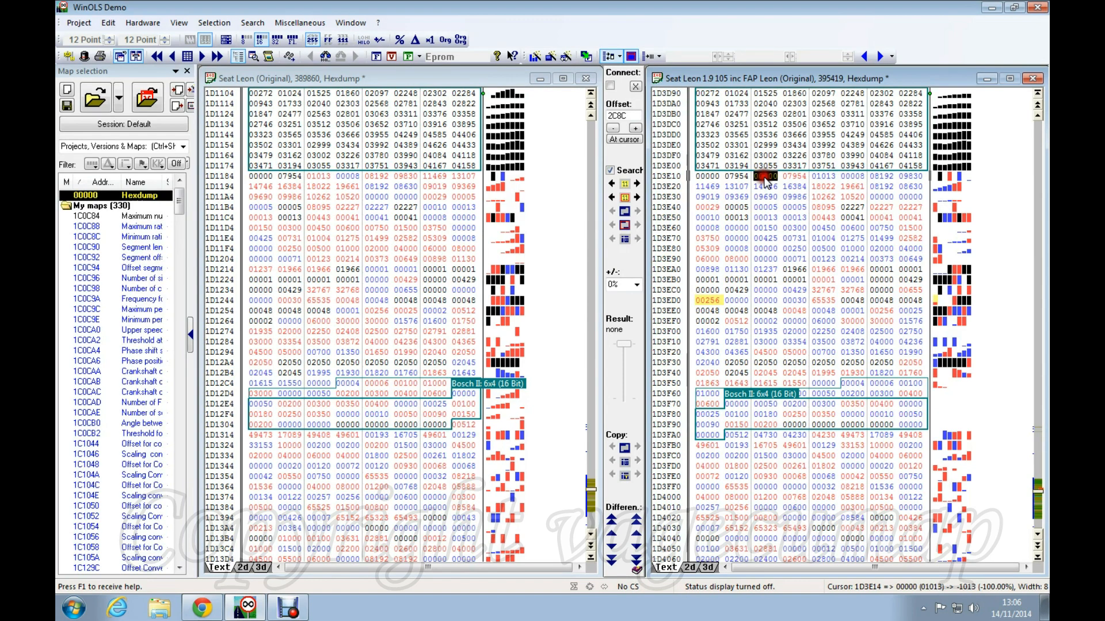
left_click(793, 177)
left_click(715, 178)
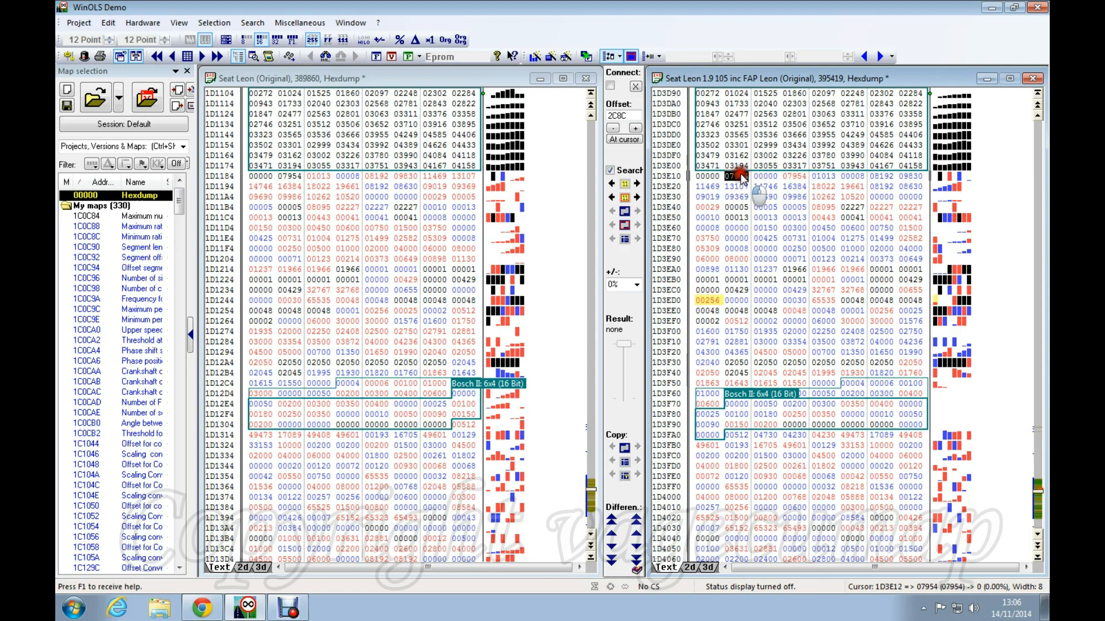
left_click(765, 178)
left_click(797, 179)
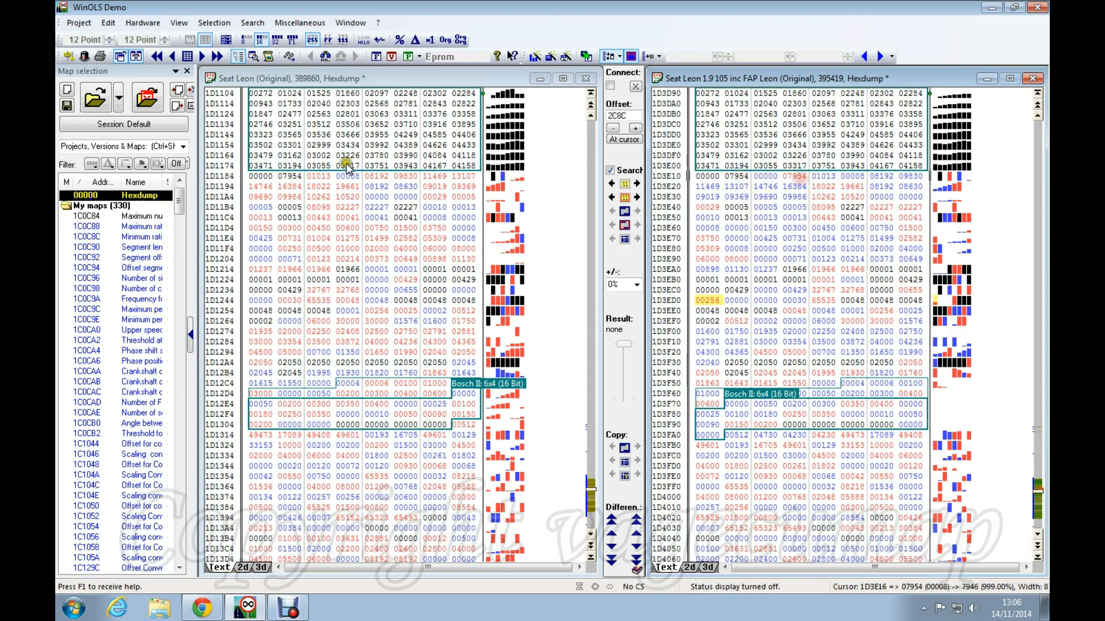
left_click(264, 176)
left_click(290, 176)
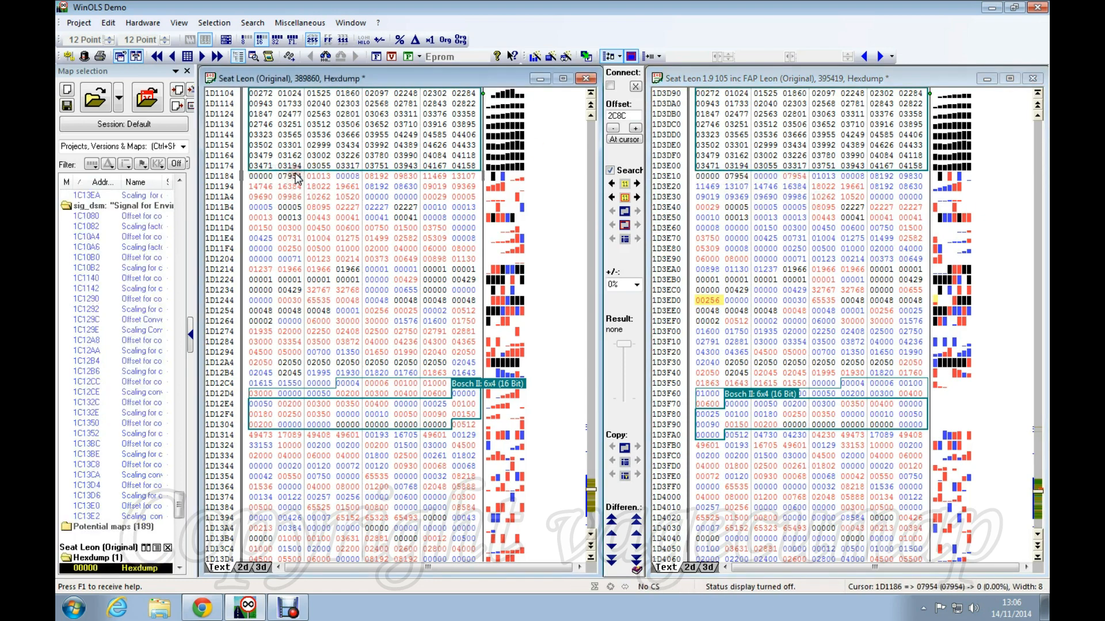
left_click(824, 179)
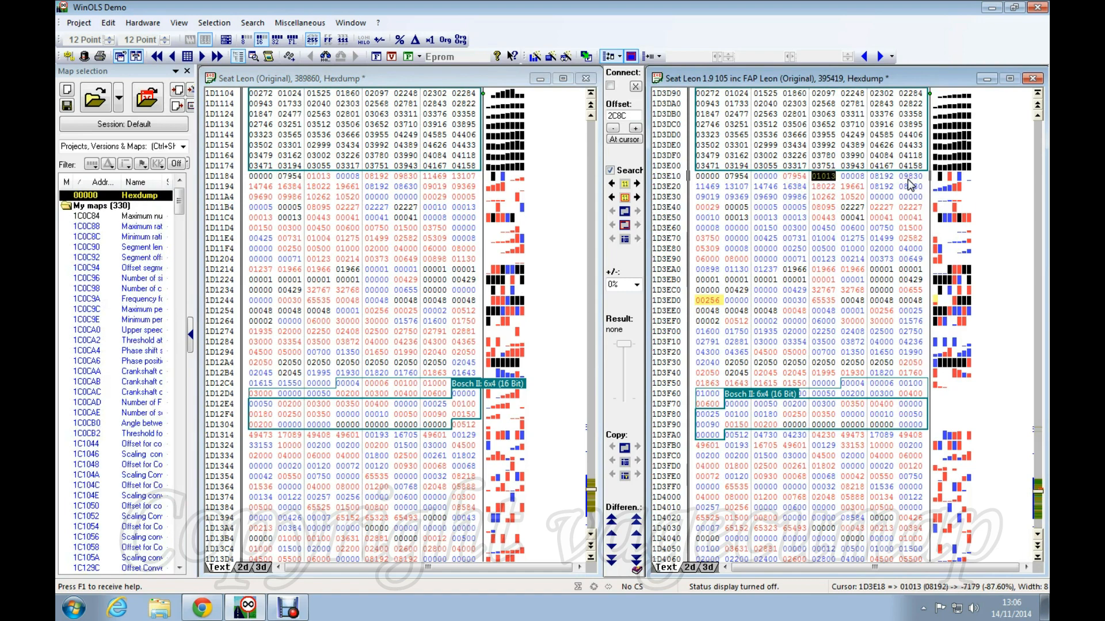
- Shift the Seat Leon 1.9 105 inc FAP Leon hexdump to offset 2C90 and reconnect the two projects
key("ctrl+Left")
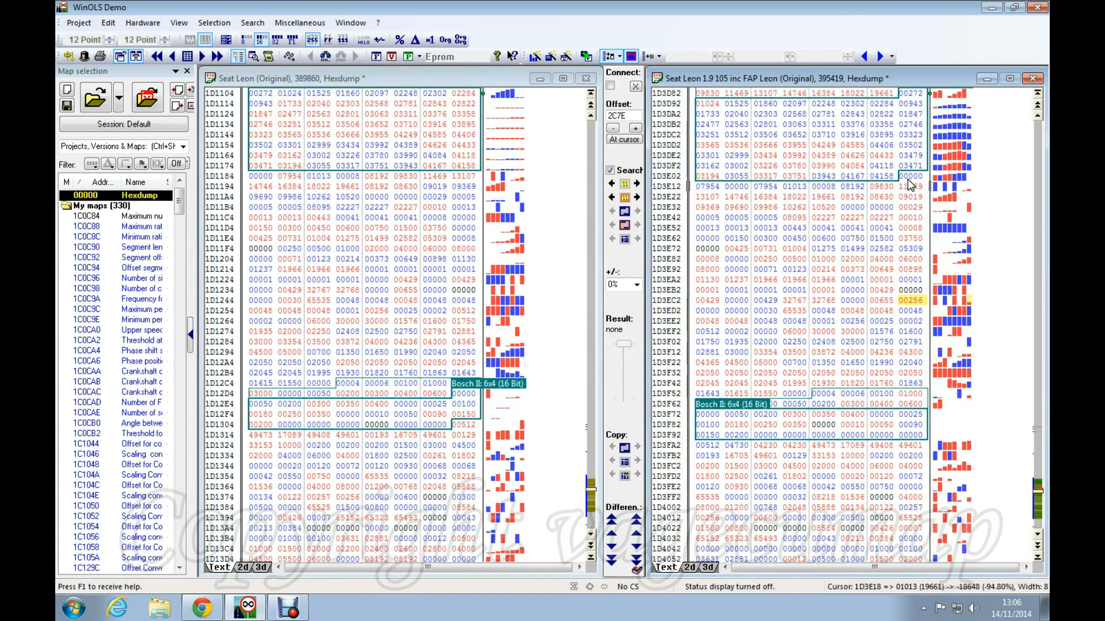
key("ctrl+Right")
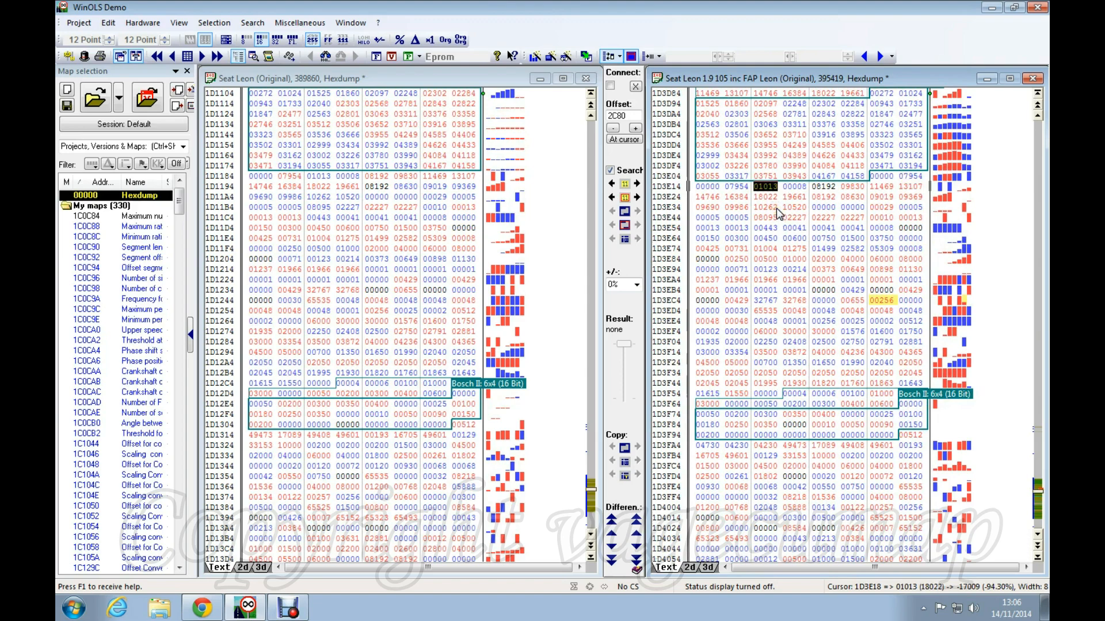
key("ctrl+Down")
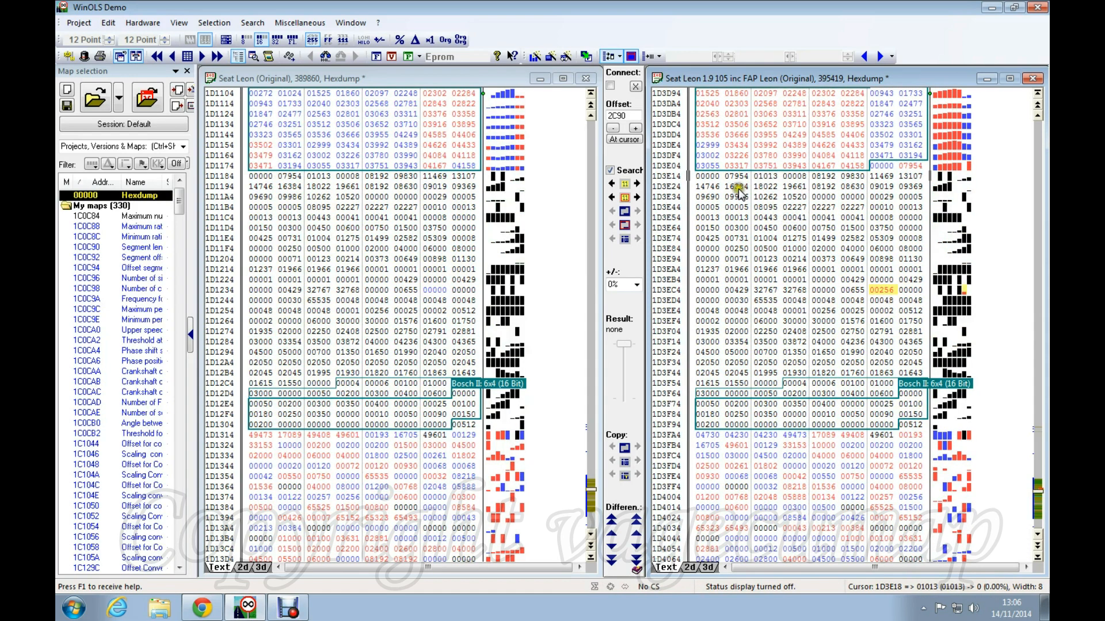
left_click(613, 85)
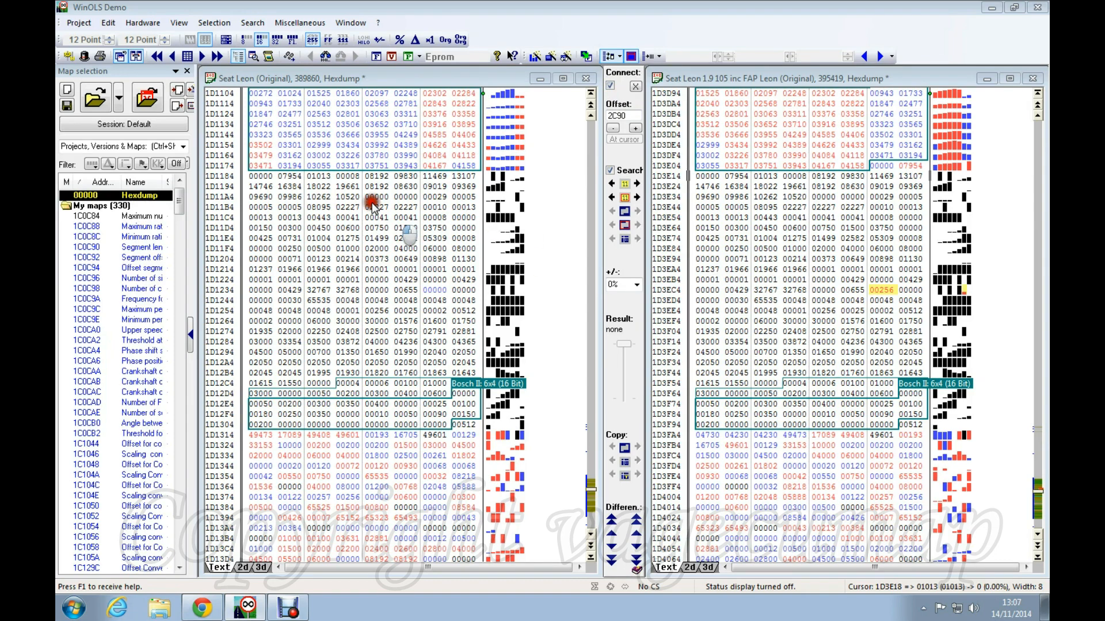
- Compare the values after and inside the Bosch II 8x8 map in both projects at offset 2C90
left_click_drag(404, 227, 410, 238)
left_click(375, 290)
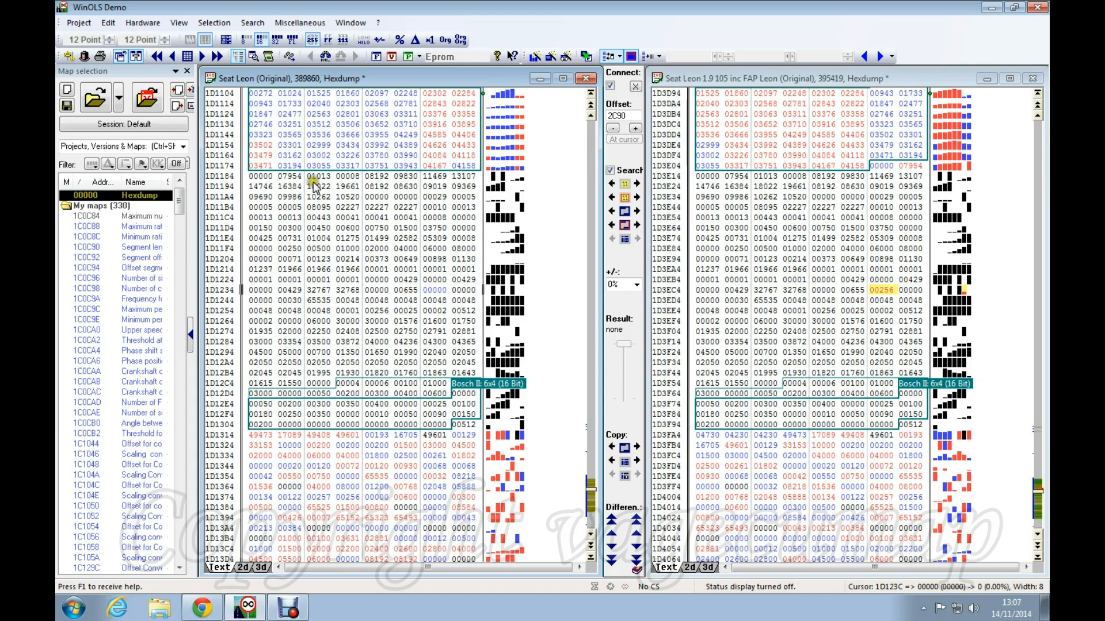
left_click(736, 137)
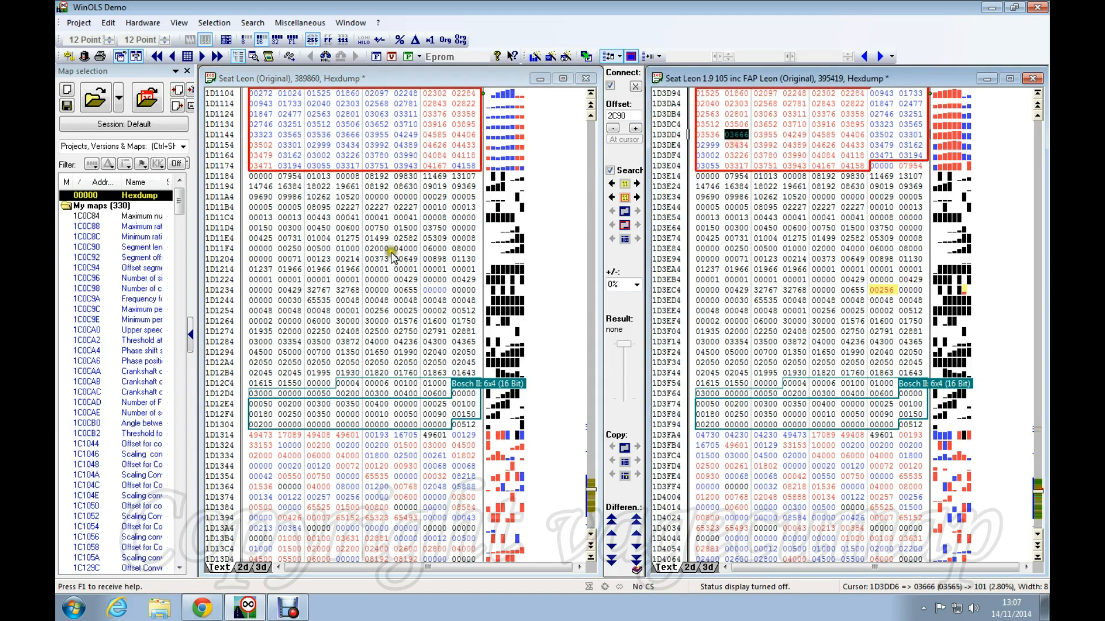
left_click(393, 256)
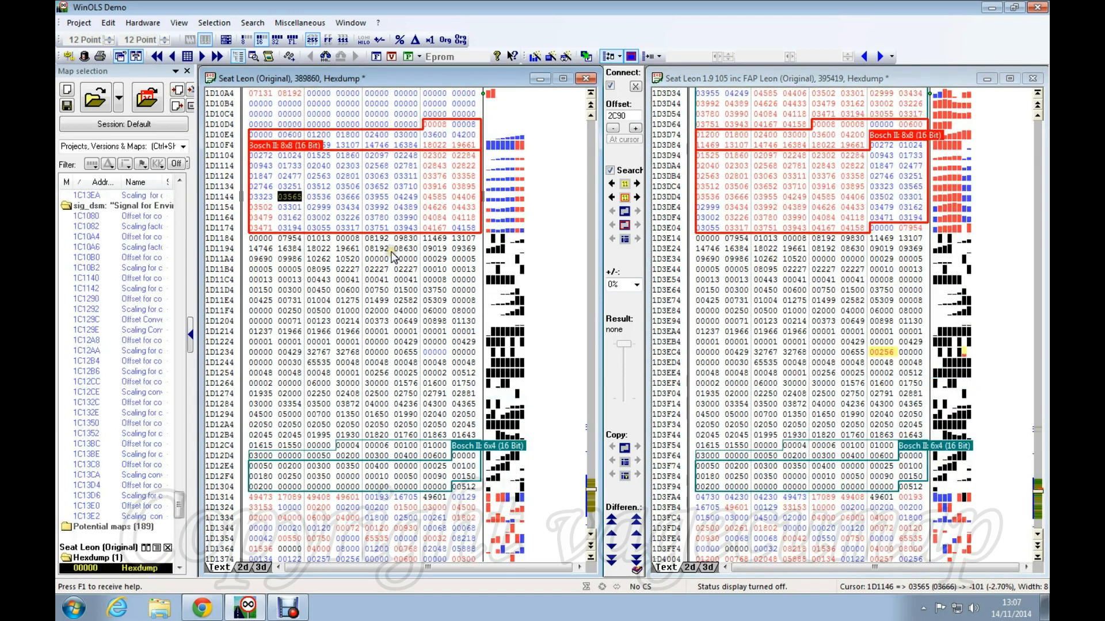
left_click(758, 197)
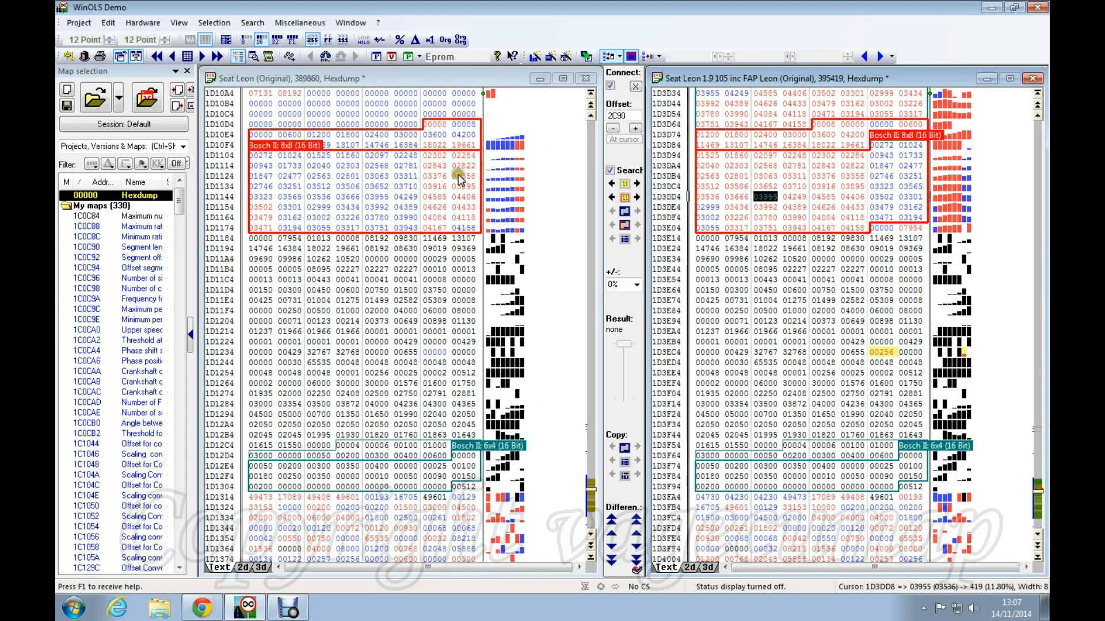
left_click(391, 174)
- Inspect the 00000 and 07954 values directly after the Bosch II 8x8 map in row 1D3E04
scroll(389, 178, "down", 3)
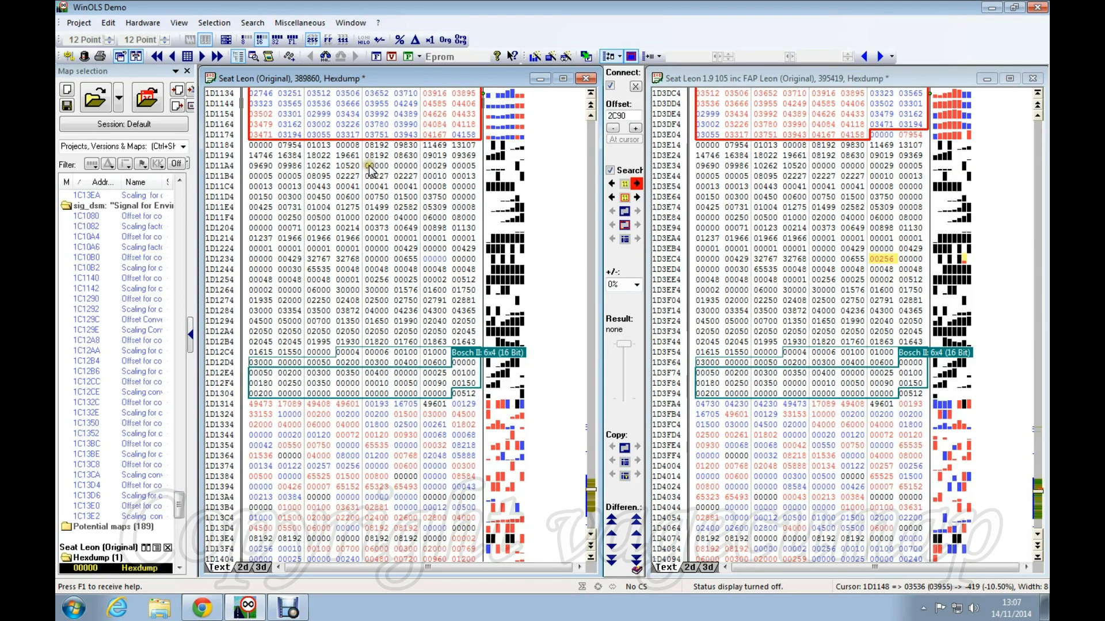
left_click(882, 136)
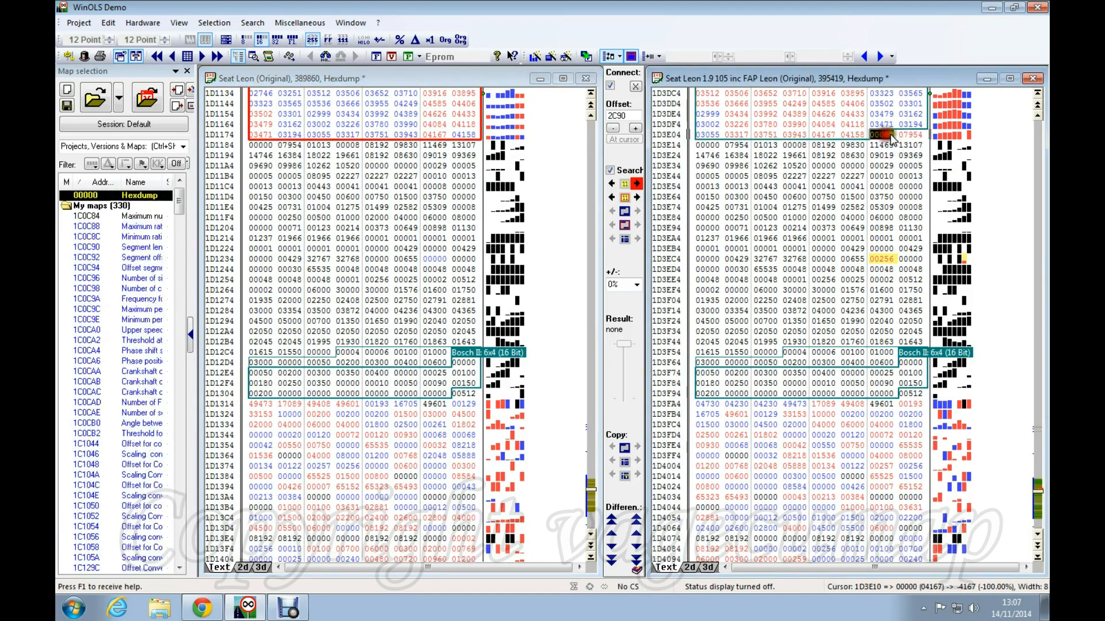
left_click(911, 136)
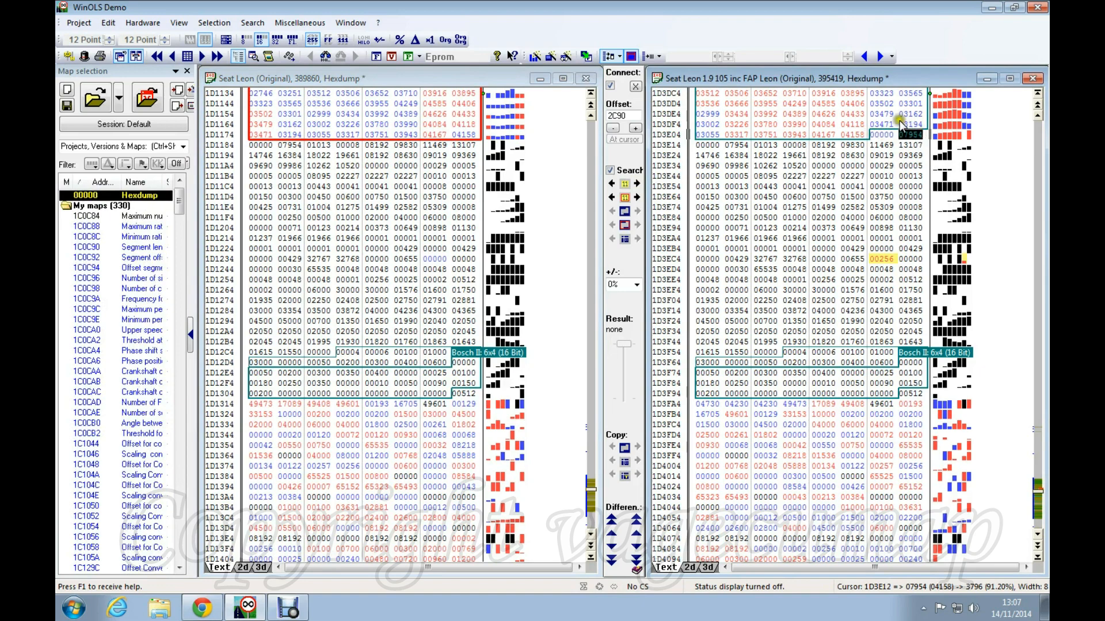